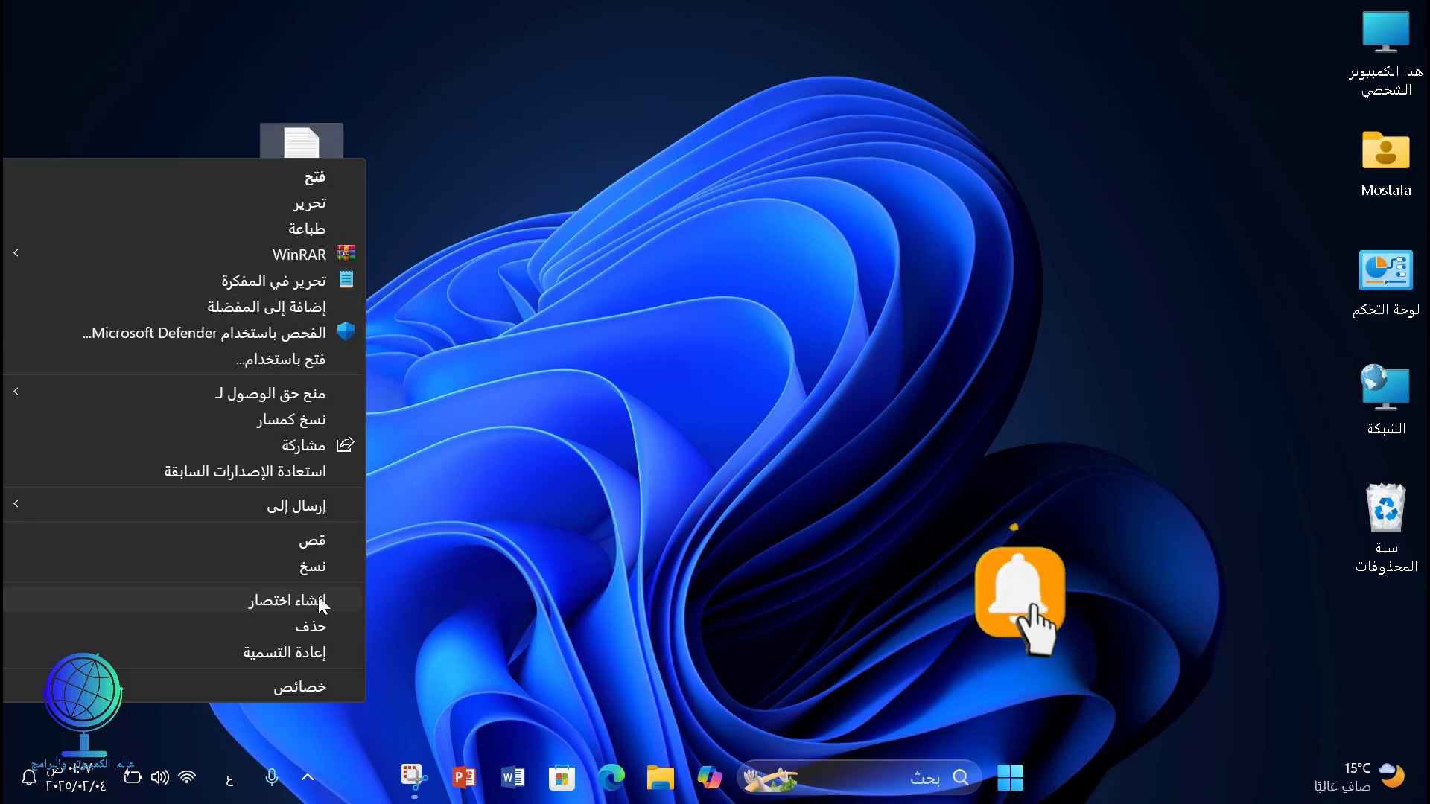
- Copy the sordum.org web address from the desktop text document and close the document
left_click(538, 323)
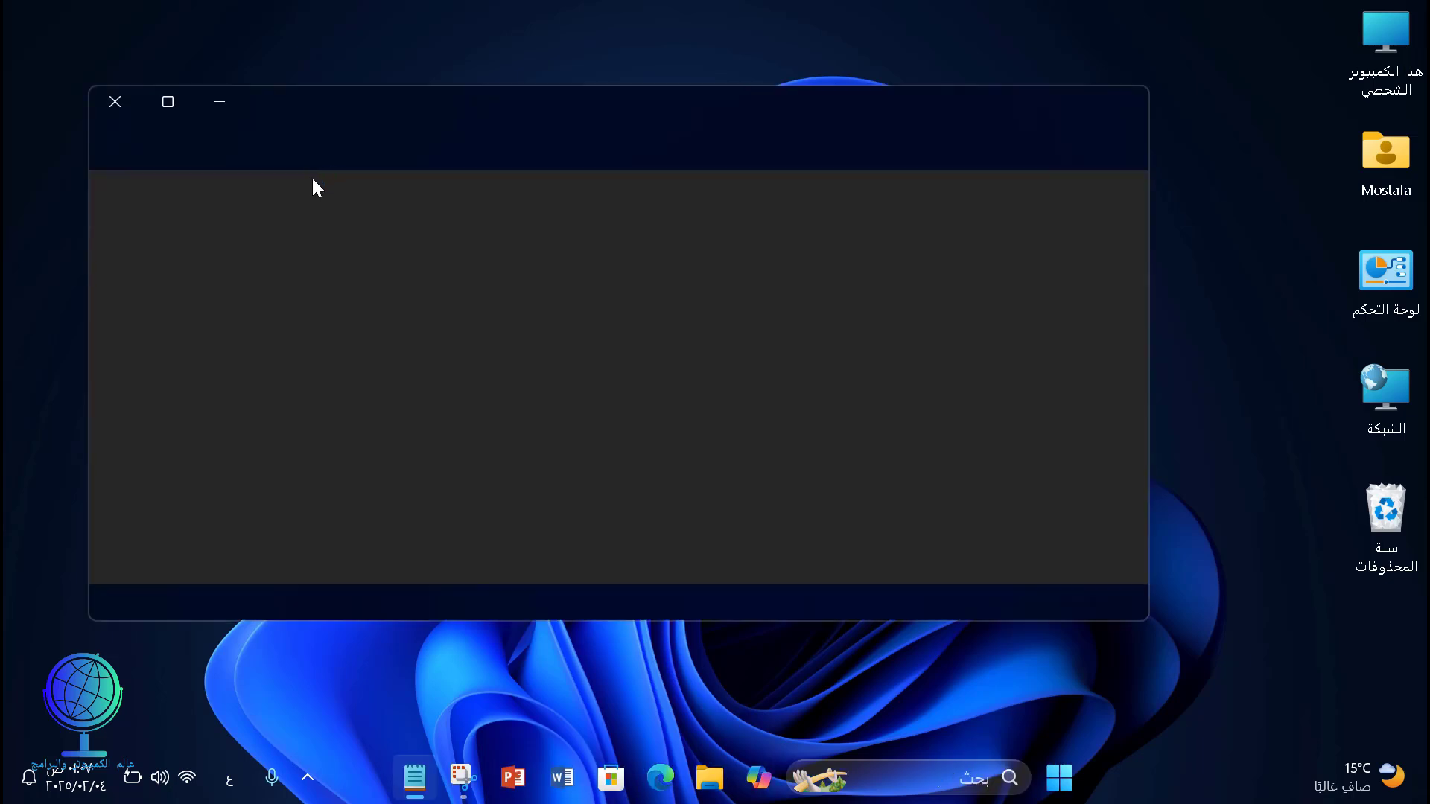
triple_click(578, 198)
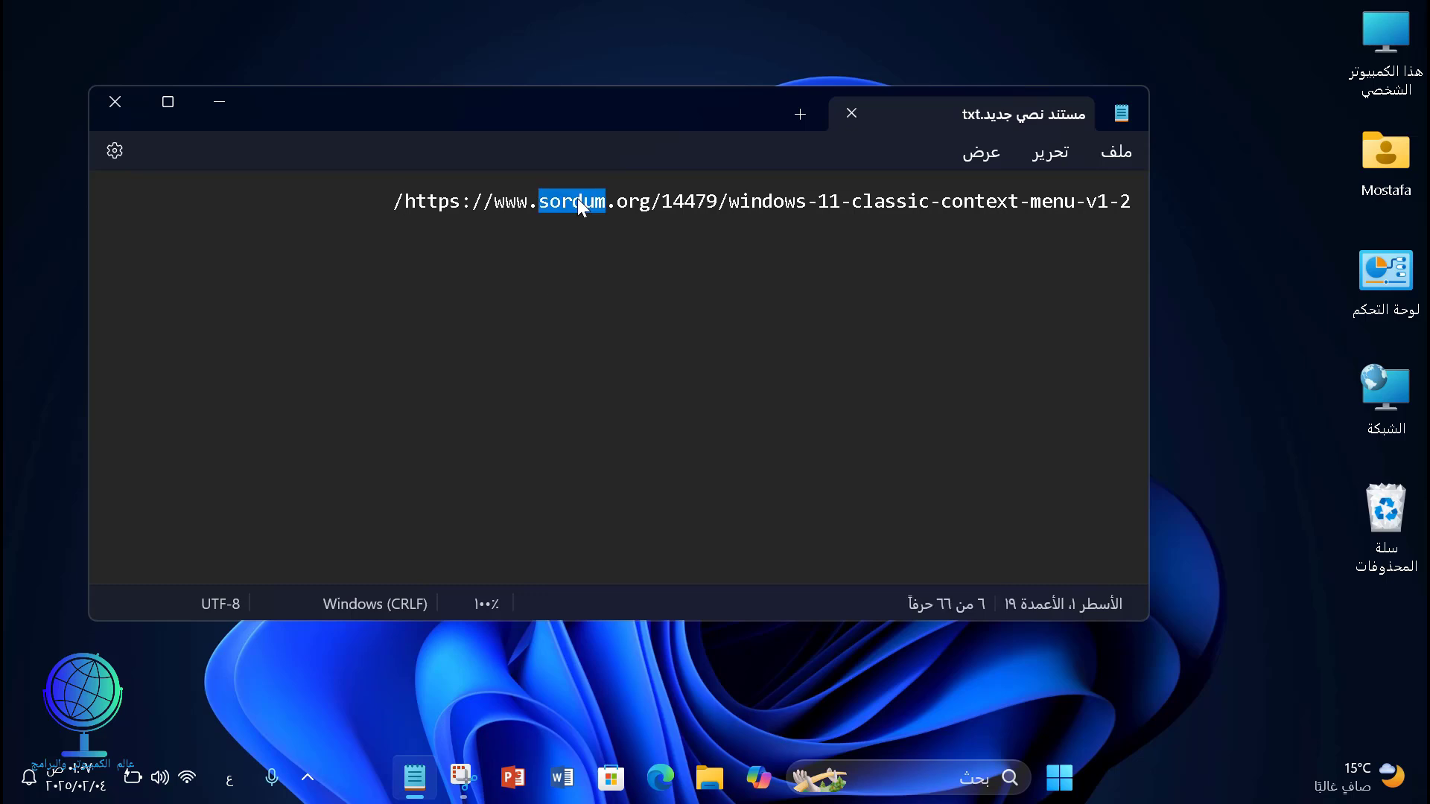
right_click(578, 198)
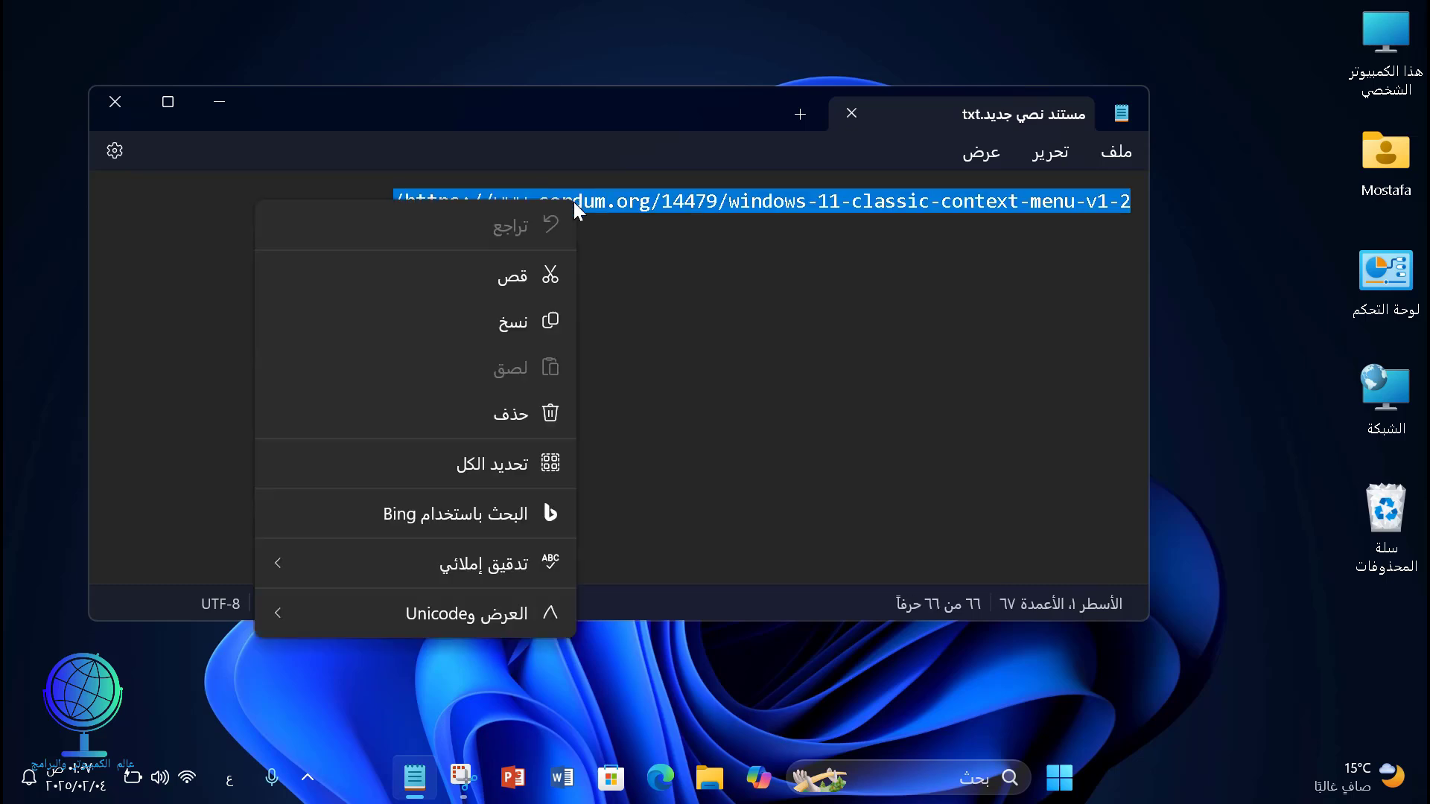
left_click(519, 329)
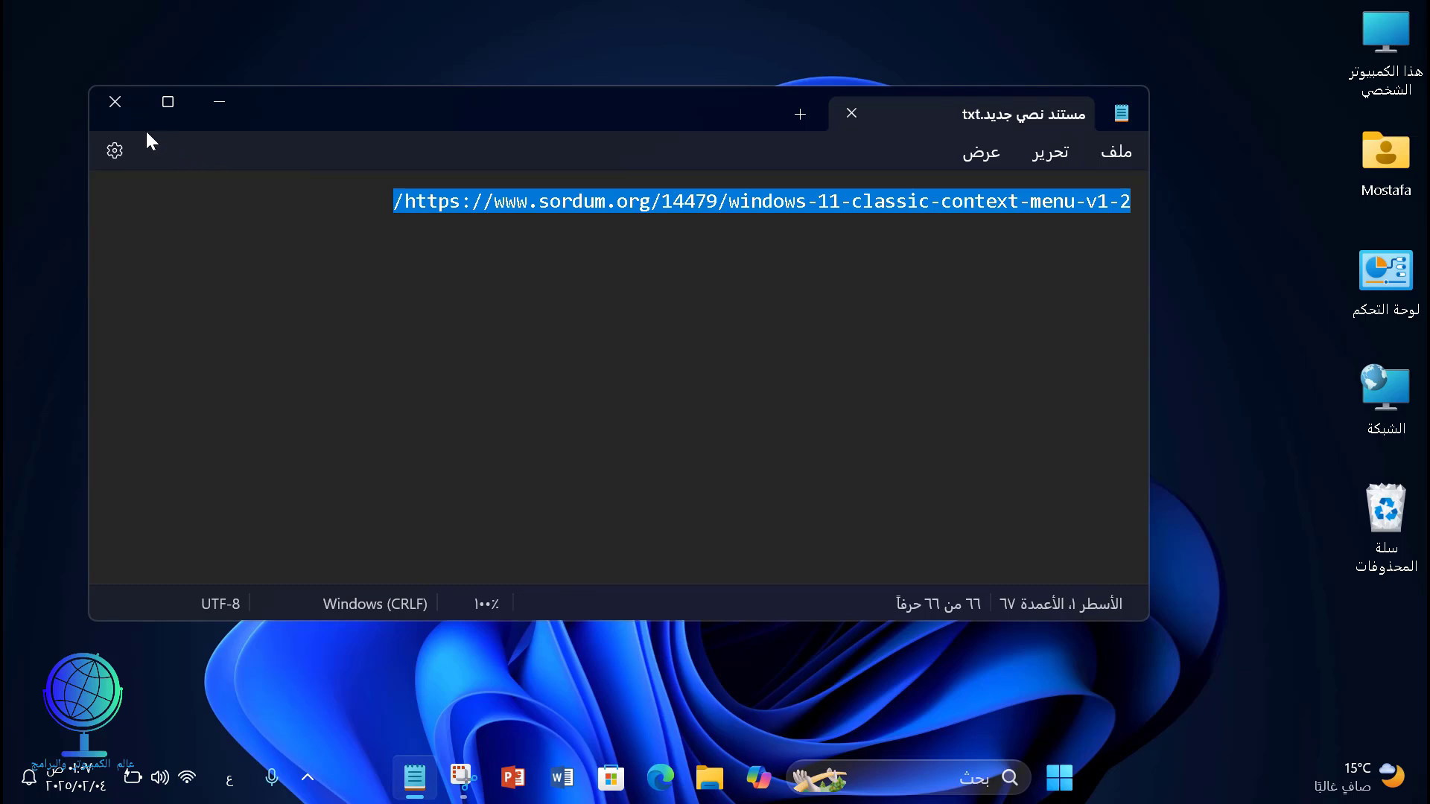
left_click(115, 102)
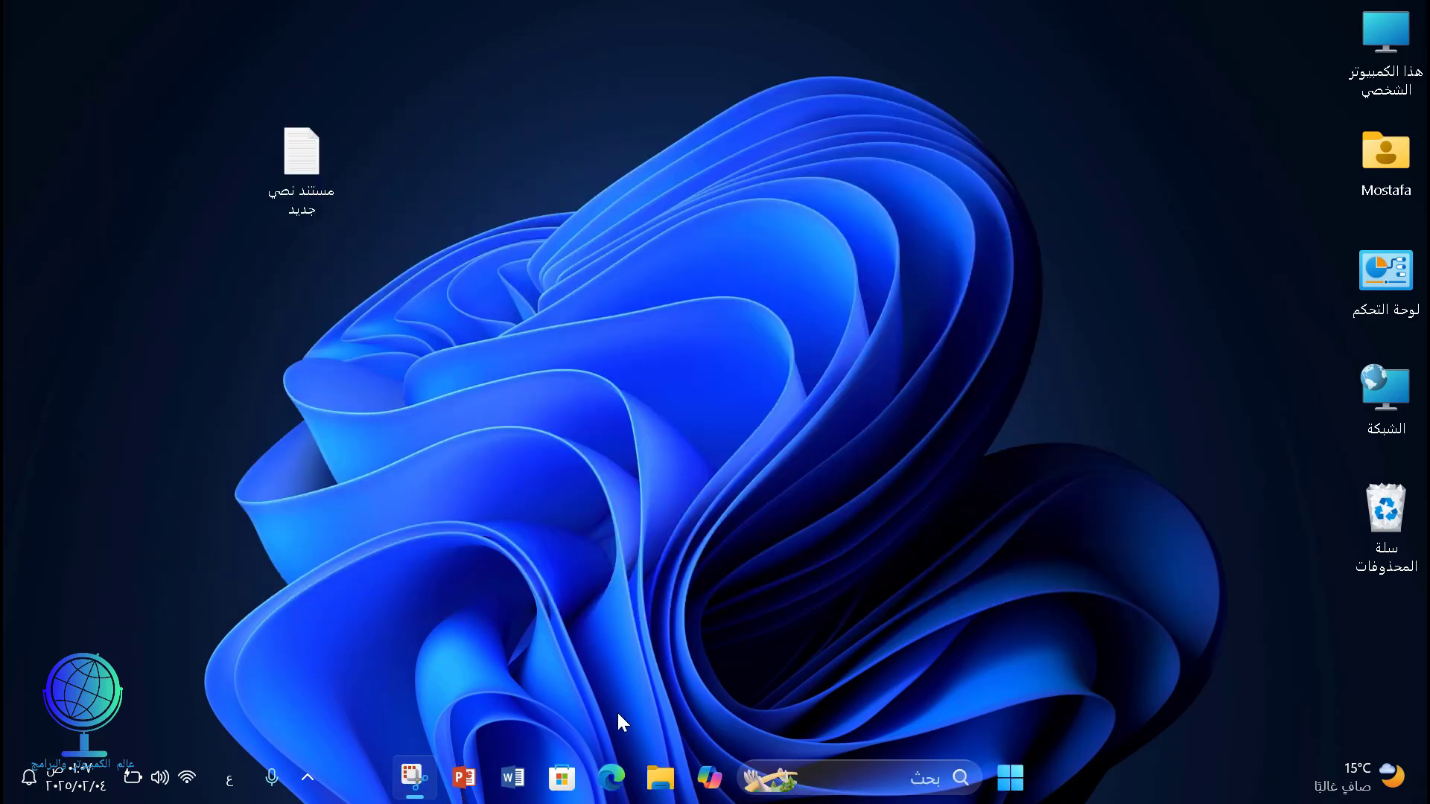
left_click(611, 778)
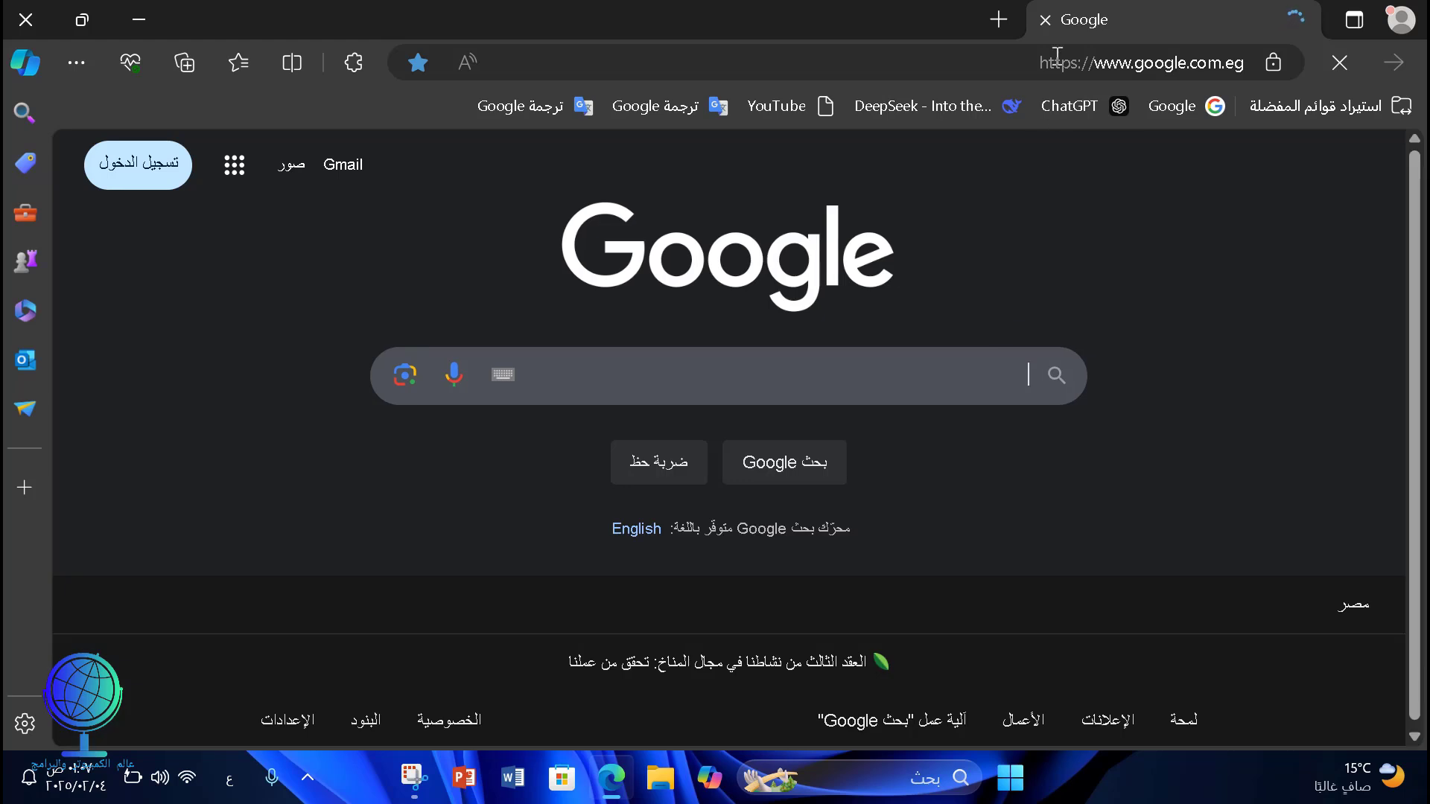
left_click(1058, 59)
right_click(1057, 56)
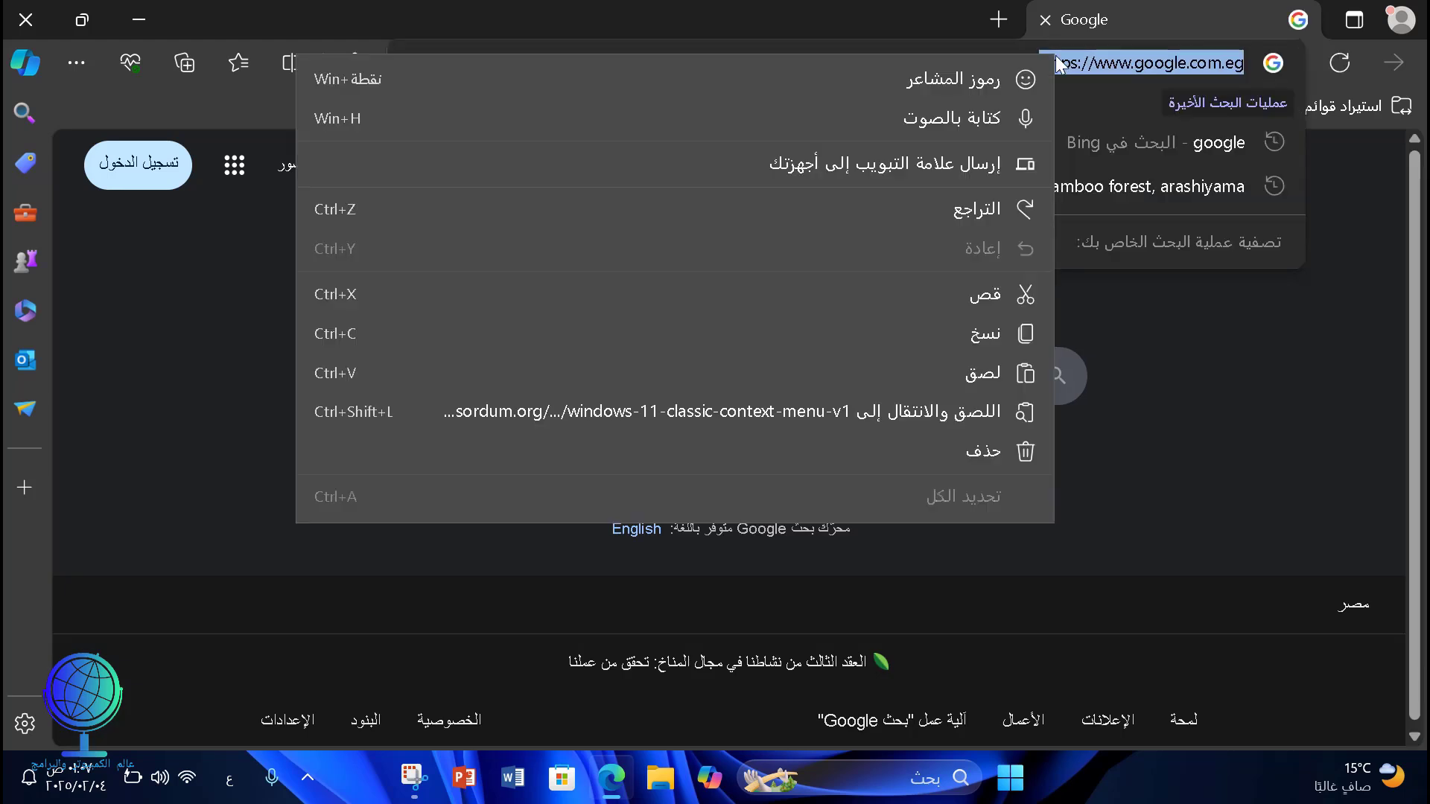
key("ctrl+v")
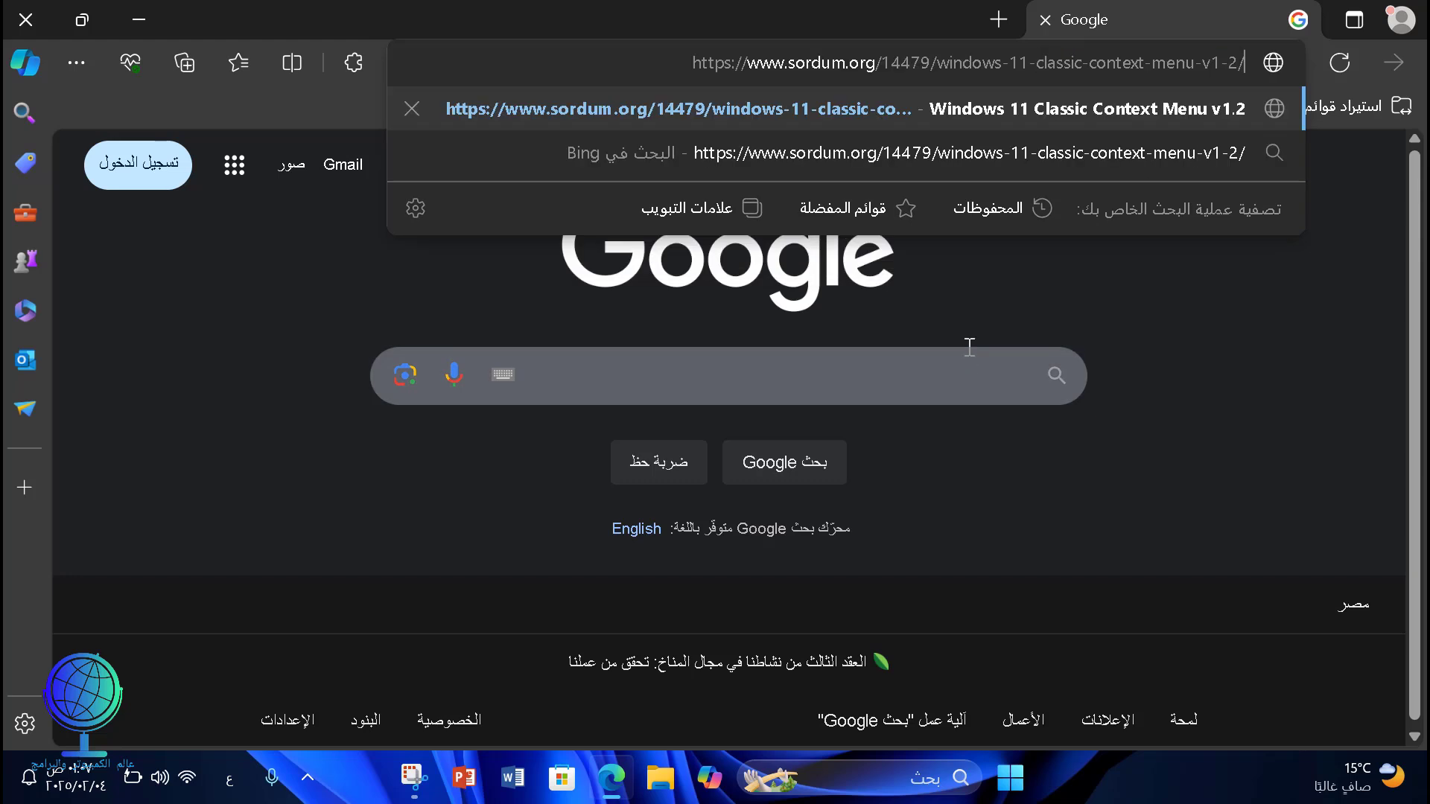
left_click(953, 114)
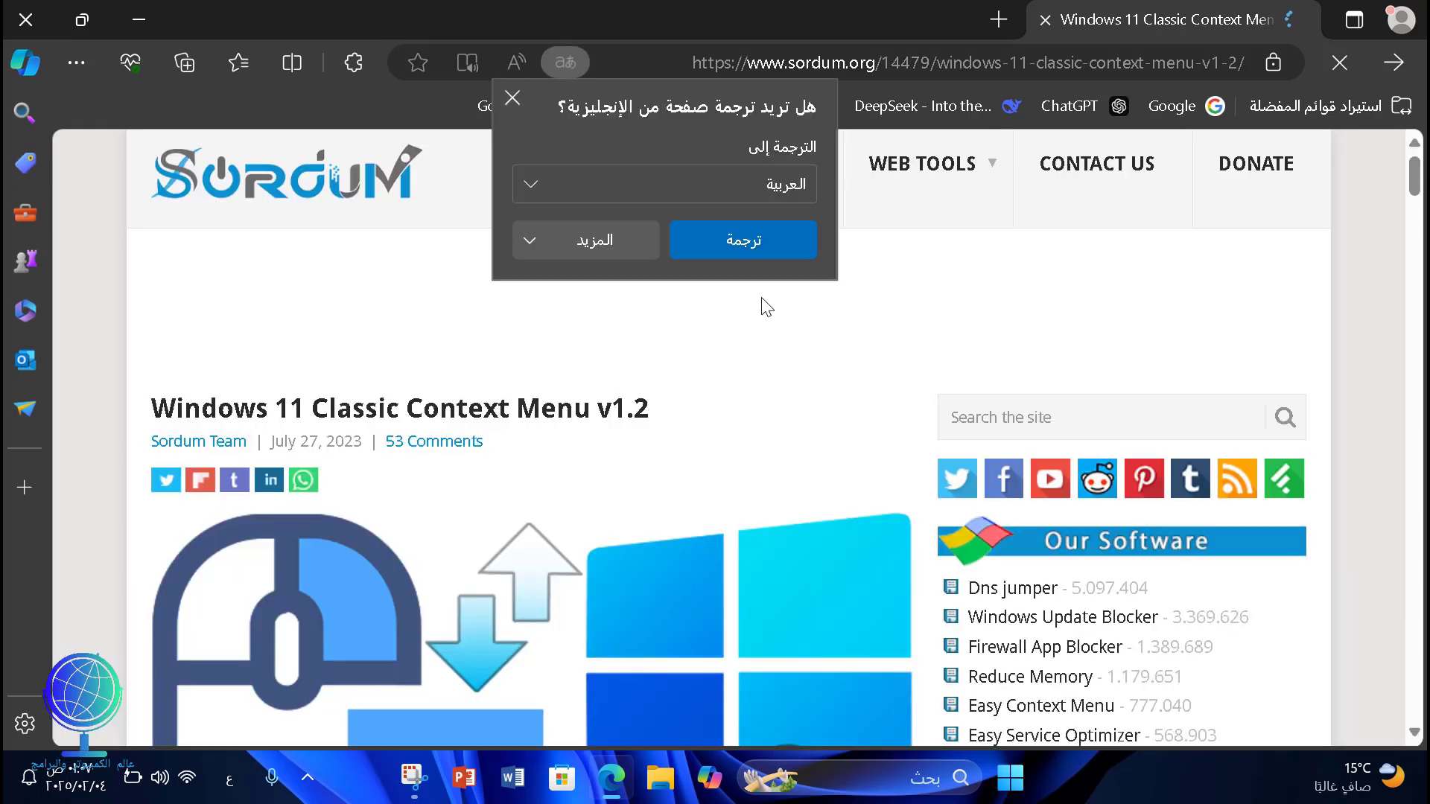
left_click(513, 98)
- Find the Windows 11 Classic Context Menu v1.2 download on the page and request it
scroll(474, 339, "down", 1)
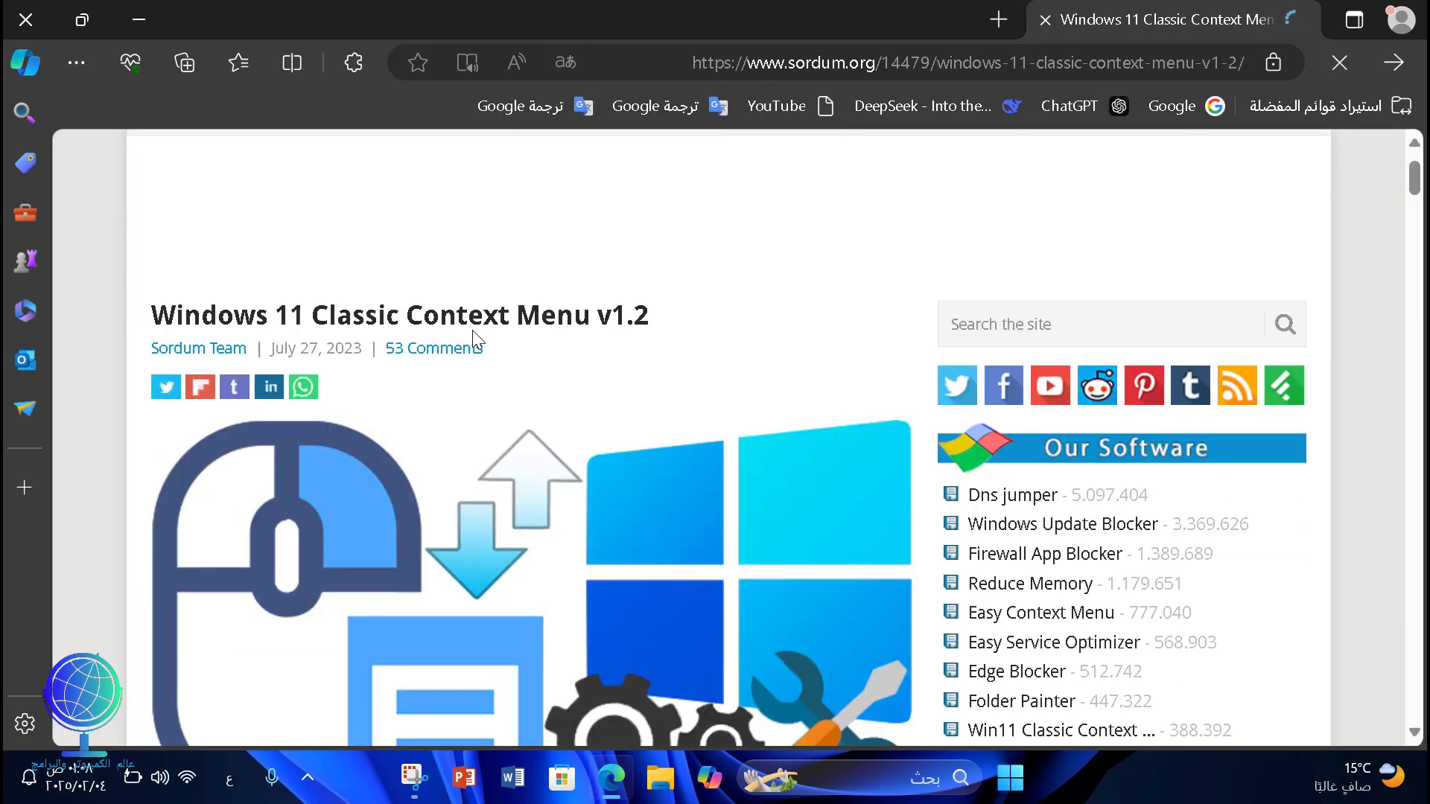
scroll(474, 339, "down", 20)
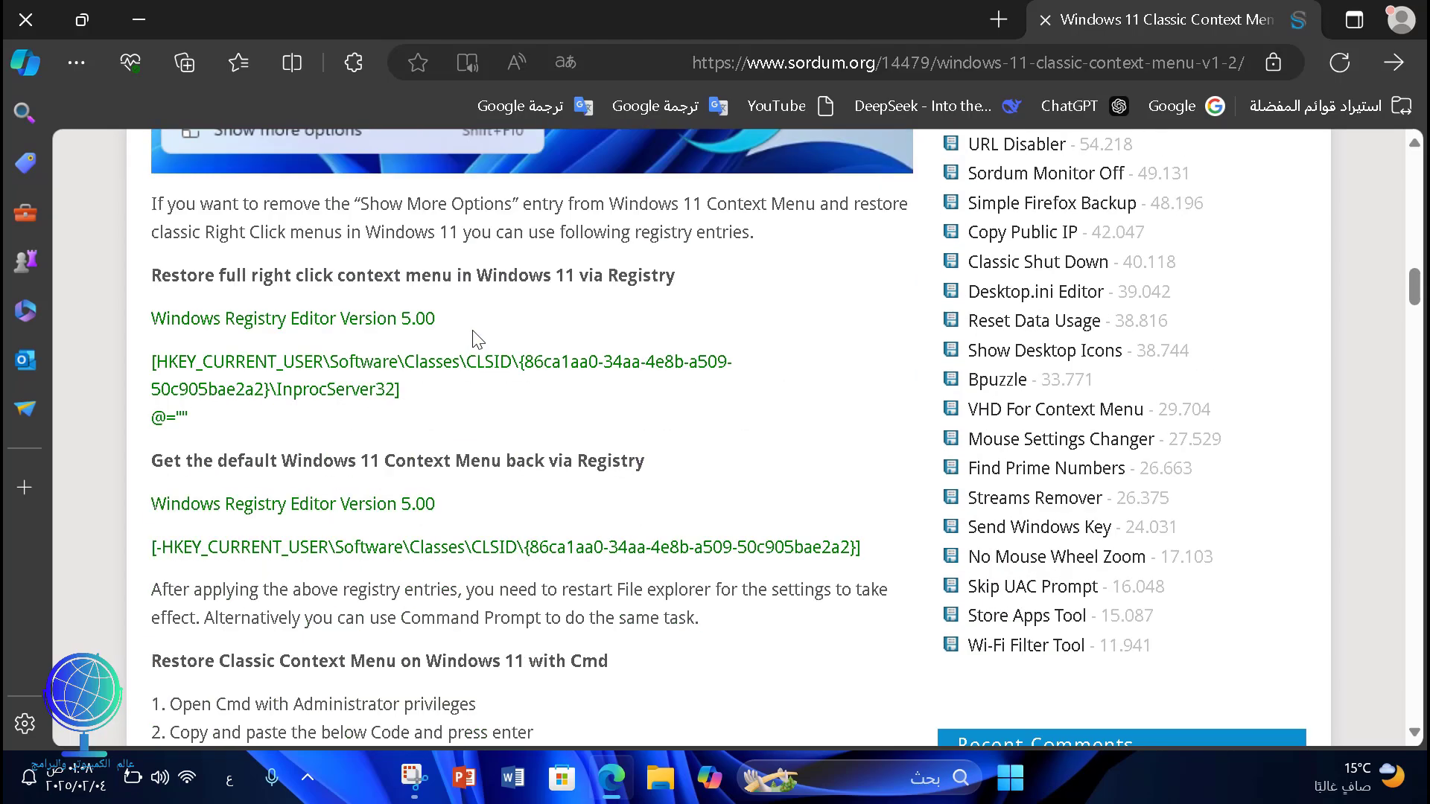
scroll(478, 340, "down", 15)
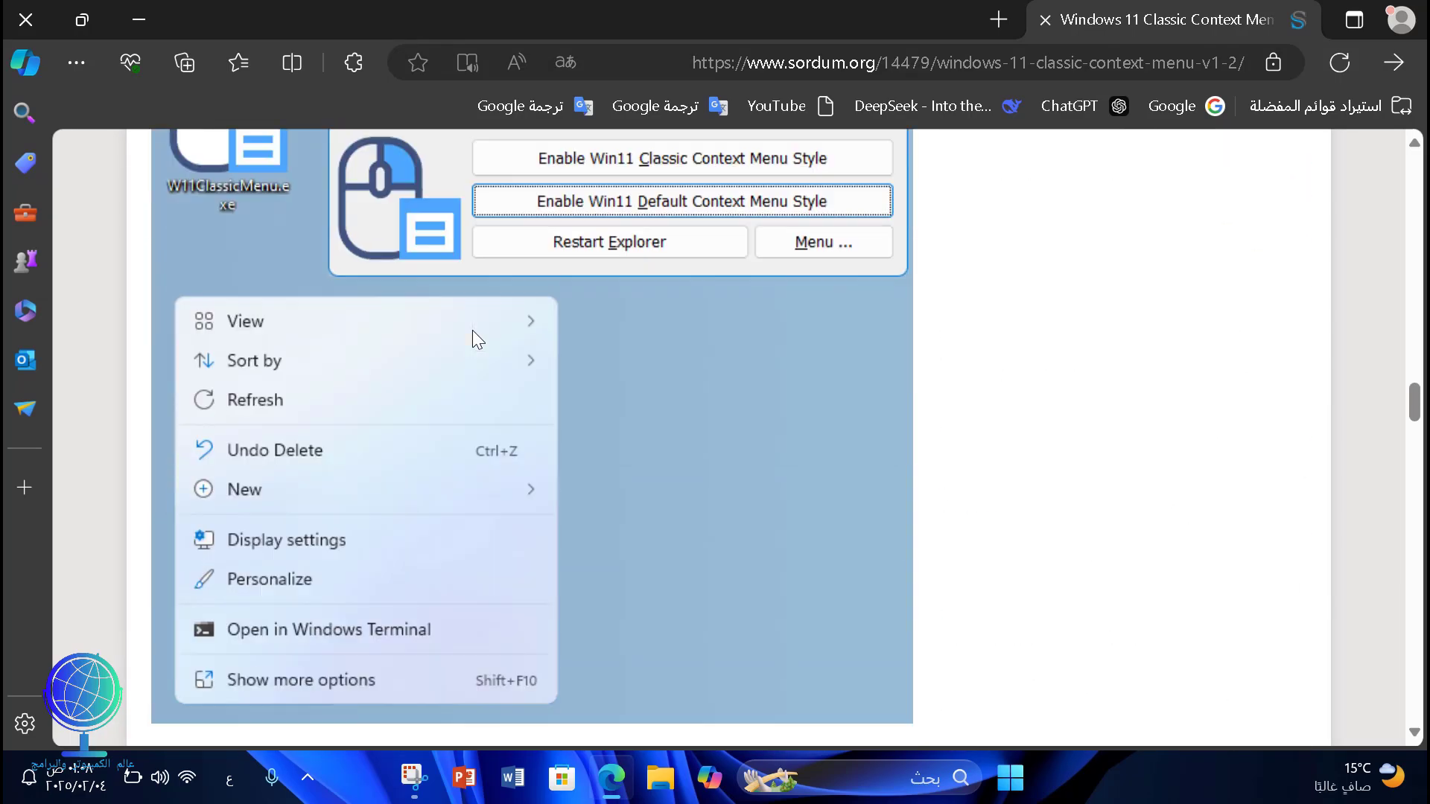
scroll(474, 335, "down", 14)
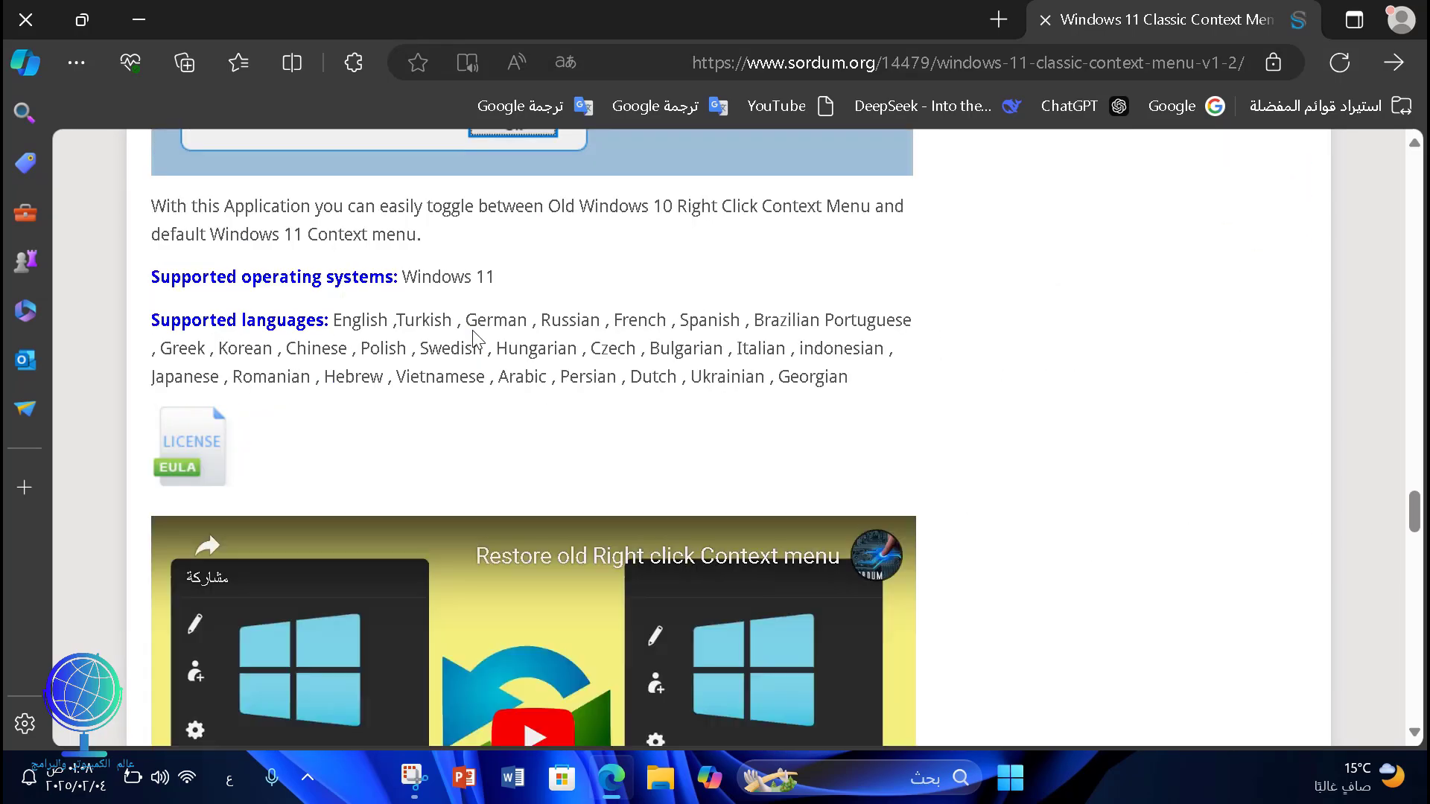
scroll(473, 337, "down", 10)
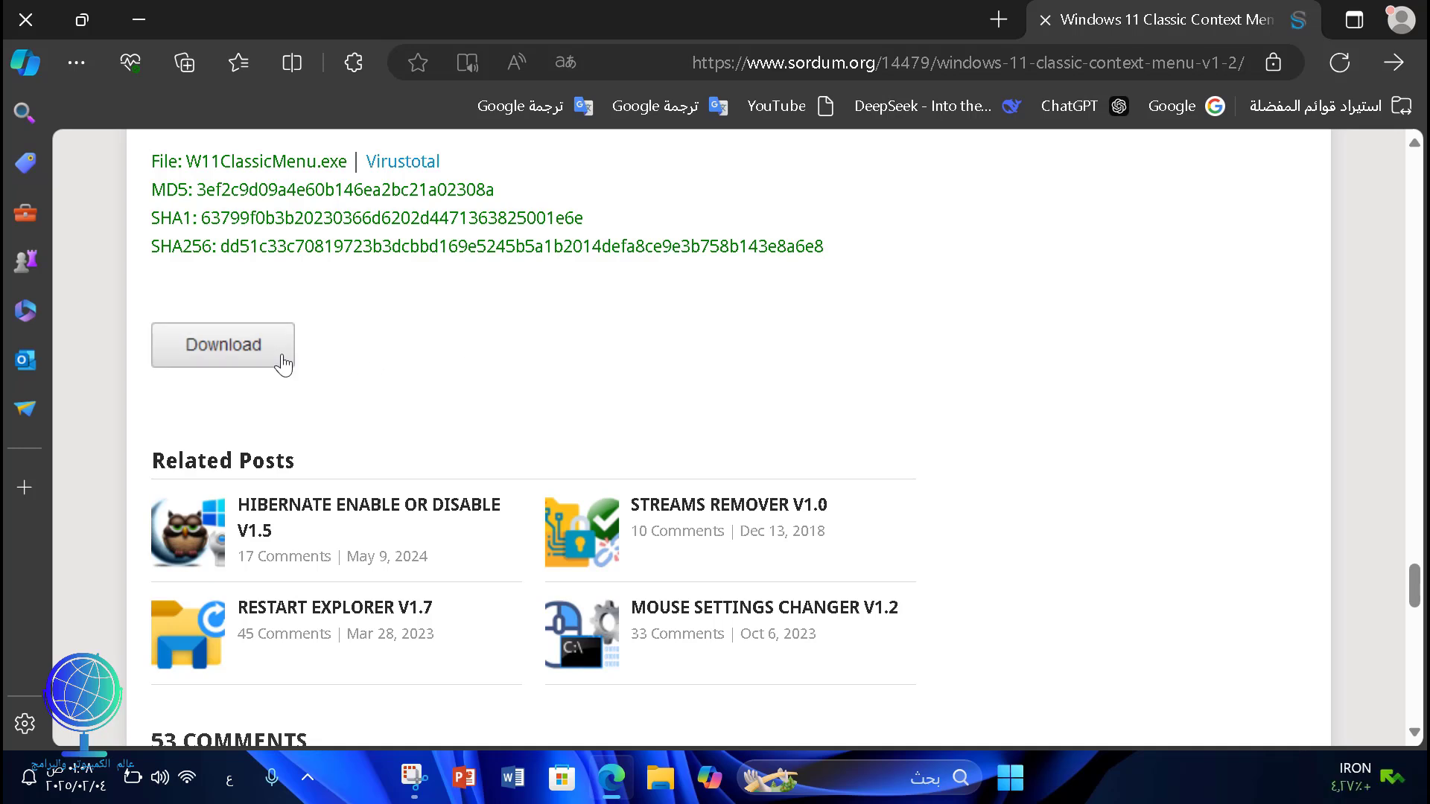
left_click(228, 357)
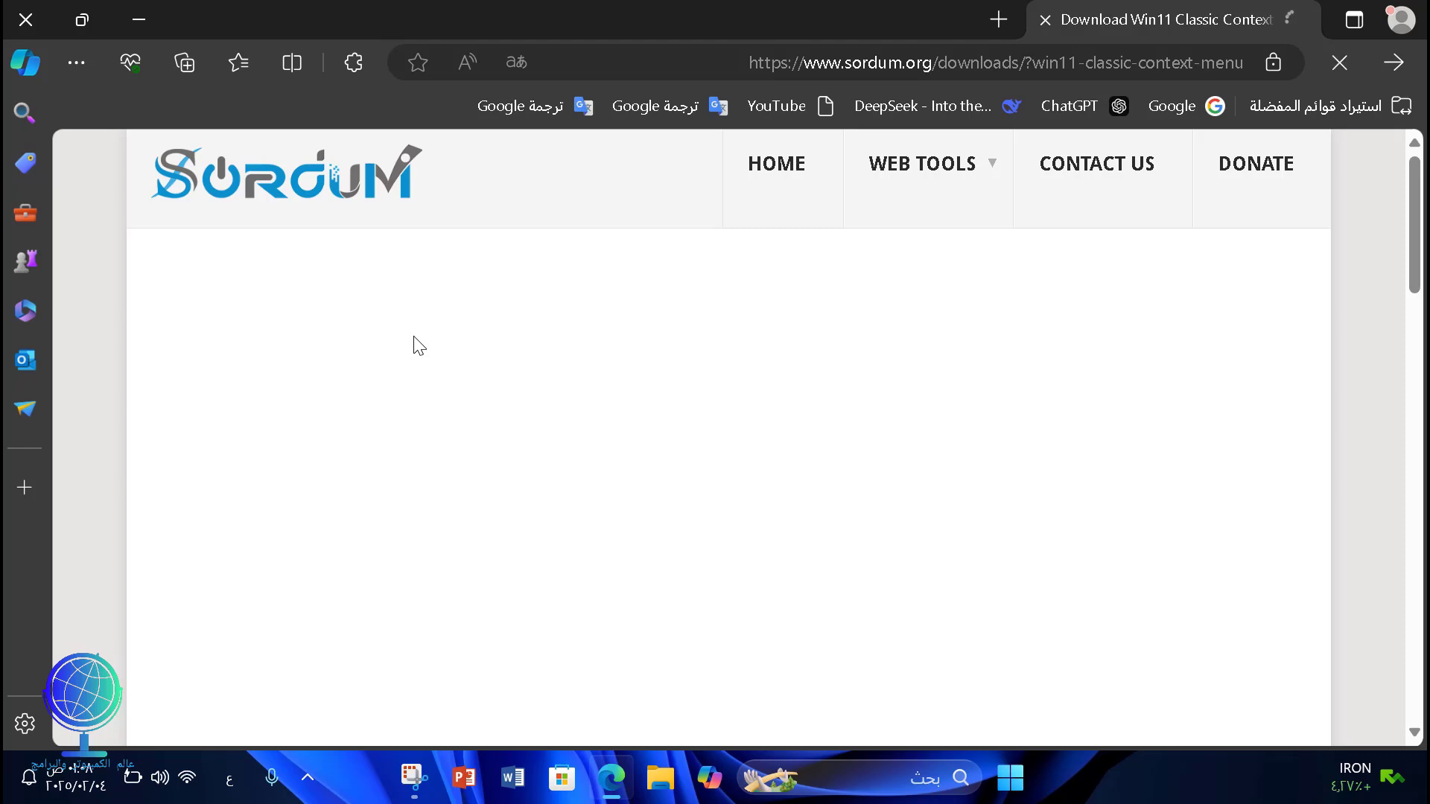
- Download W11ClassicMenu.zip to the Compressed downloads folder, and close the browser and the download dialog
scroll(417, 341, "down", 8)
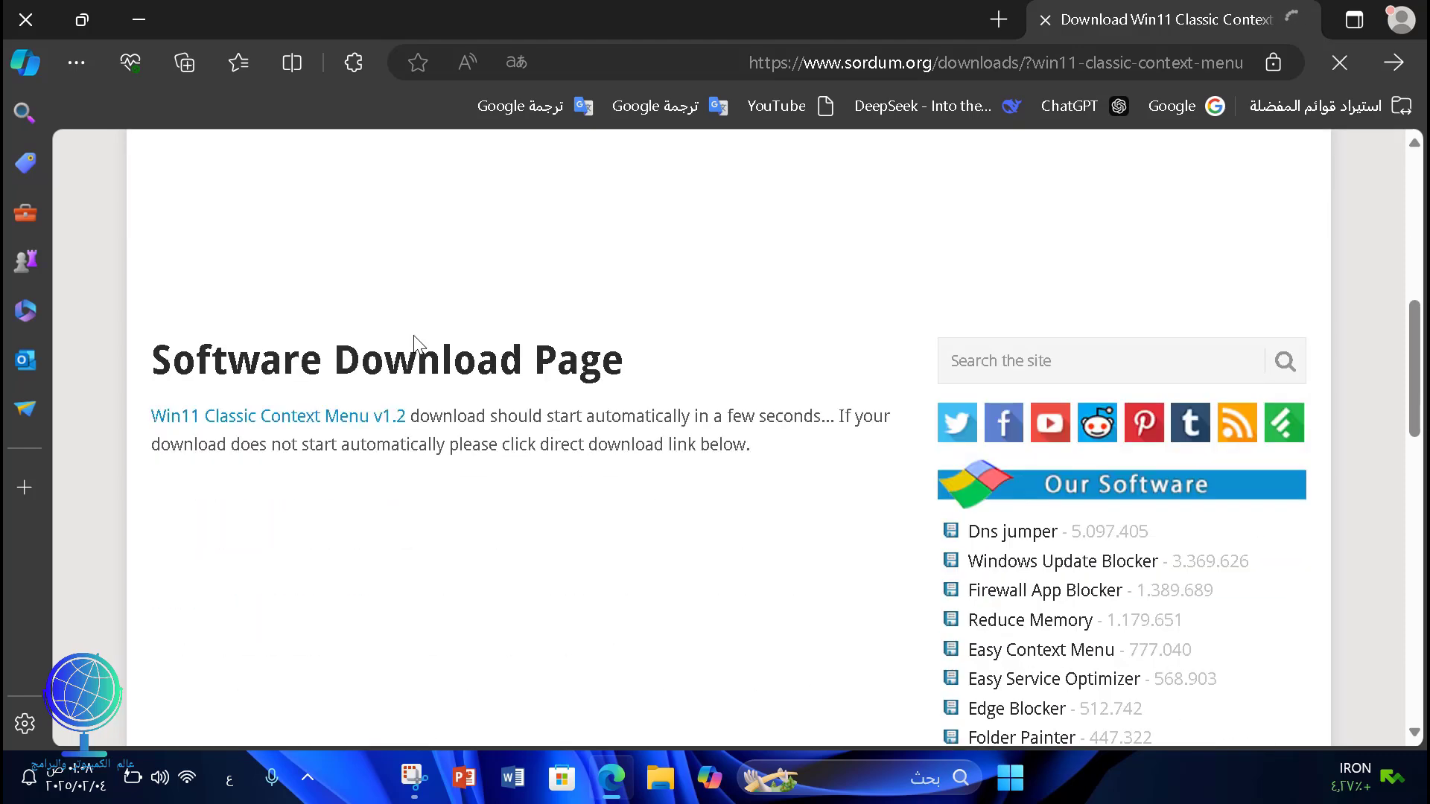
scroll(414, 335, "down", 3)
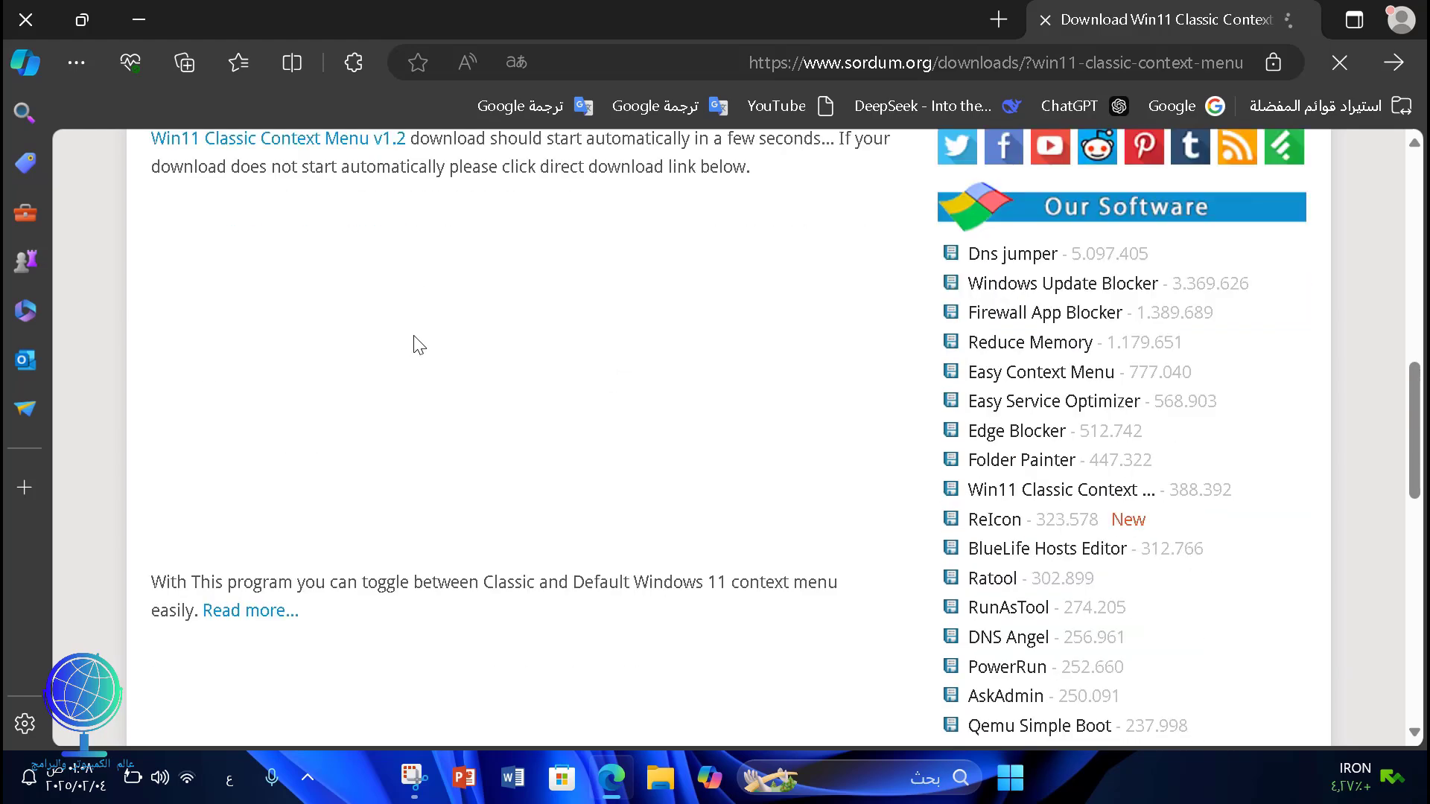
scroll(417, 345, "up", 2)
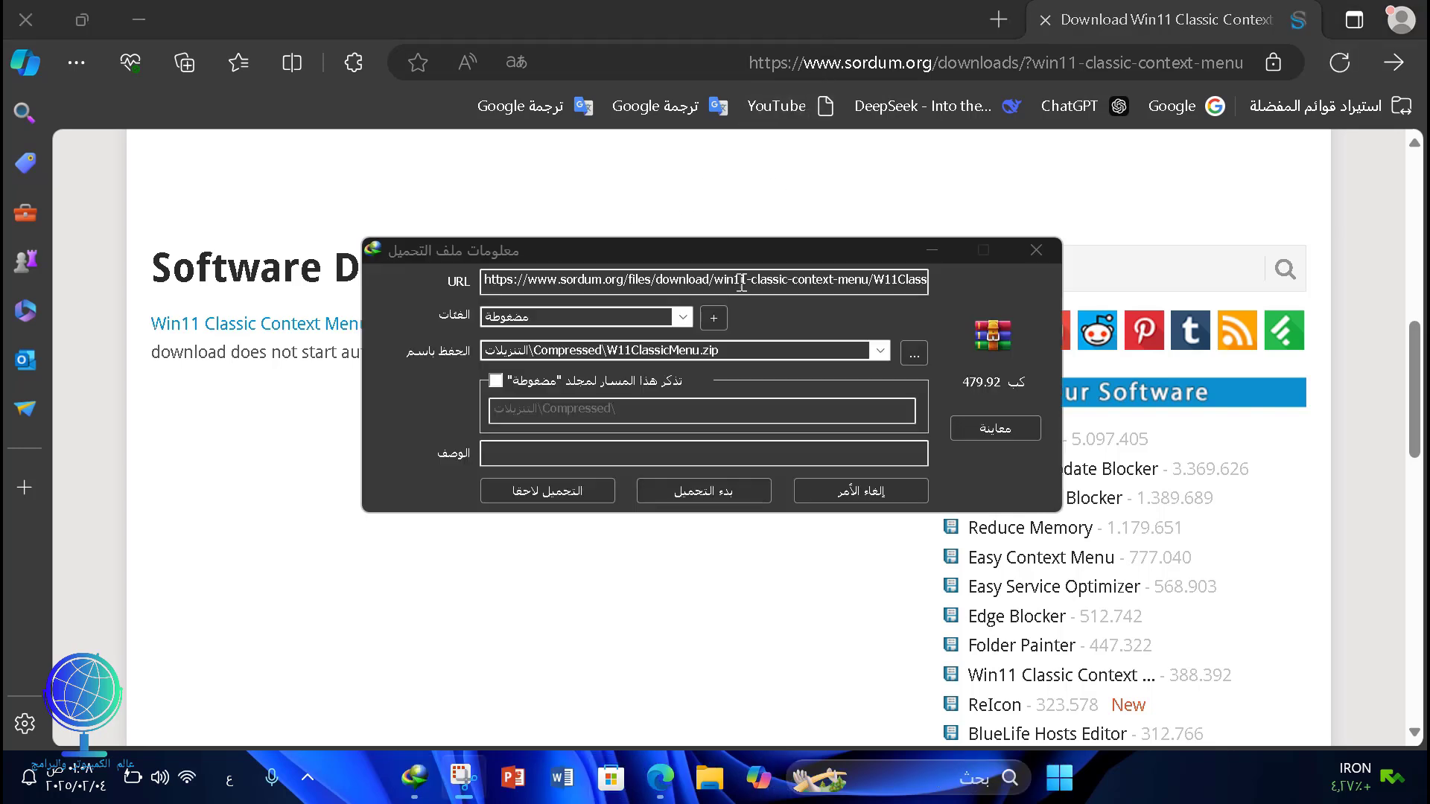
left_click_drag(780, 248, 684, 199)
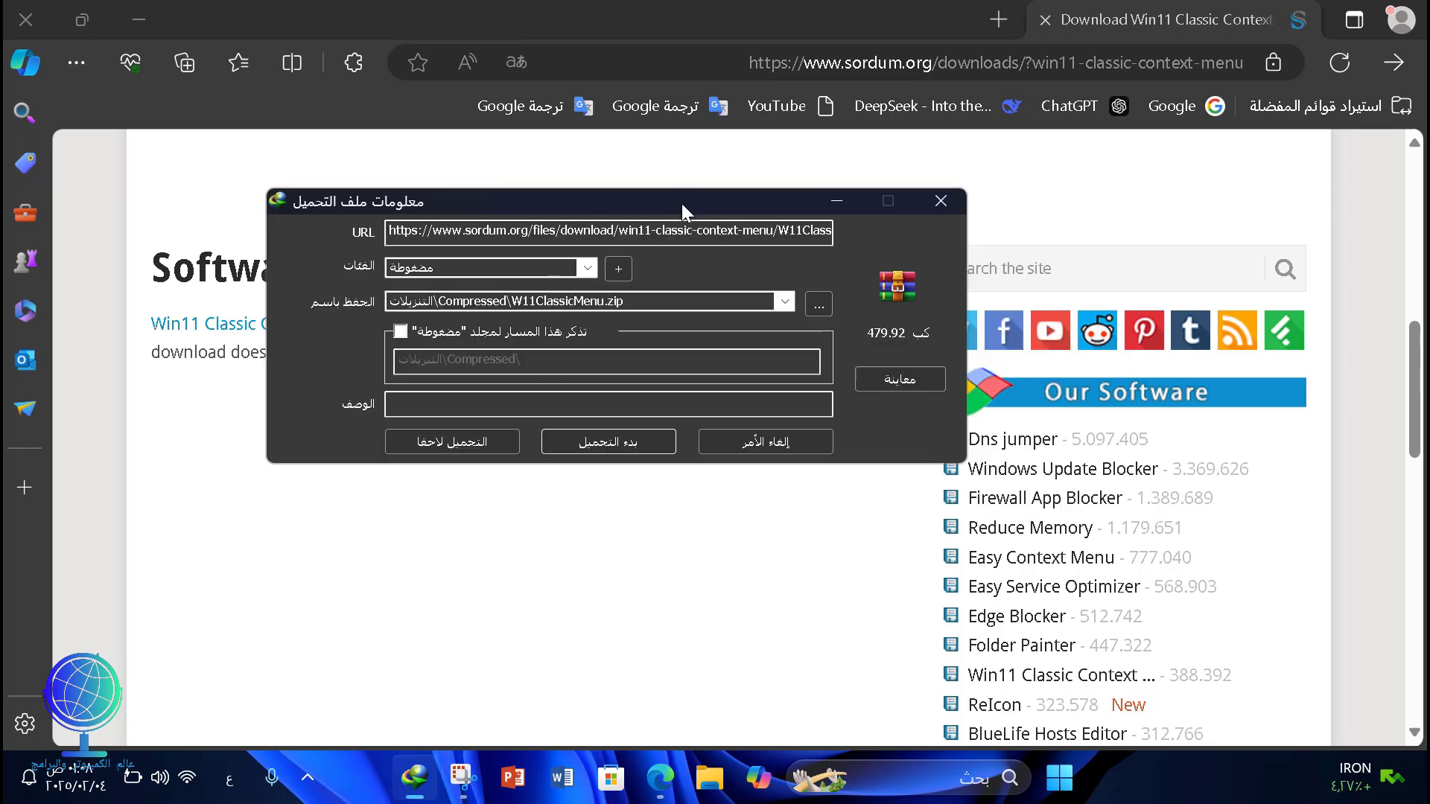
left_click(647, 447)
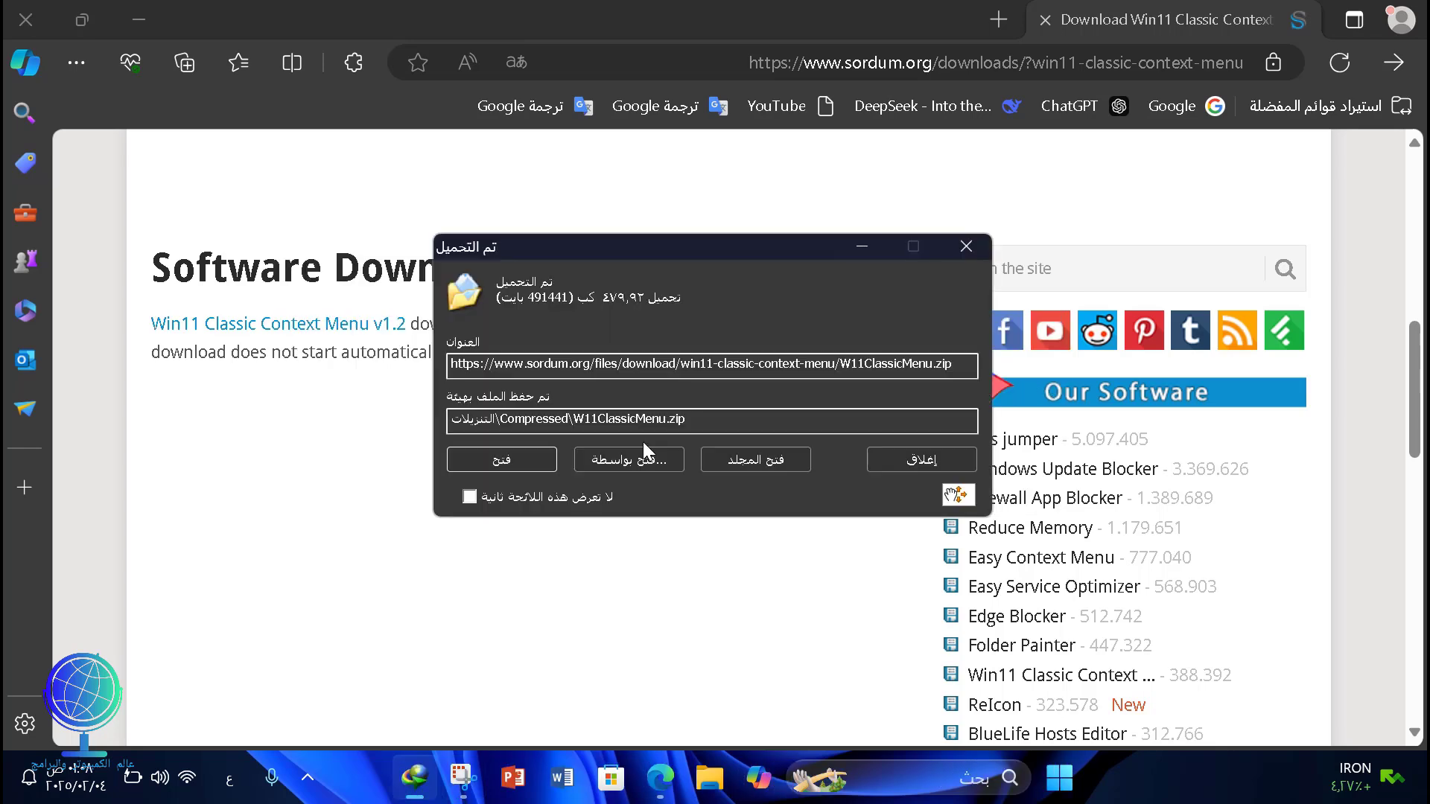
left_click(42, 24)
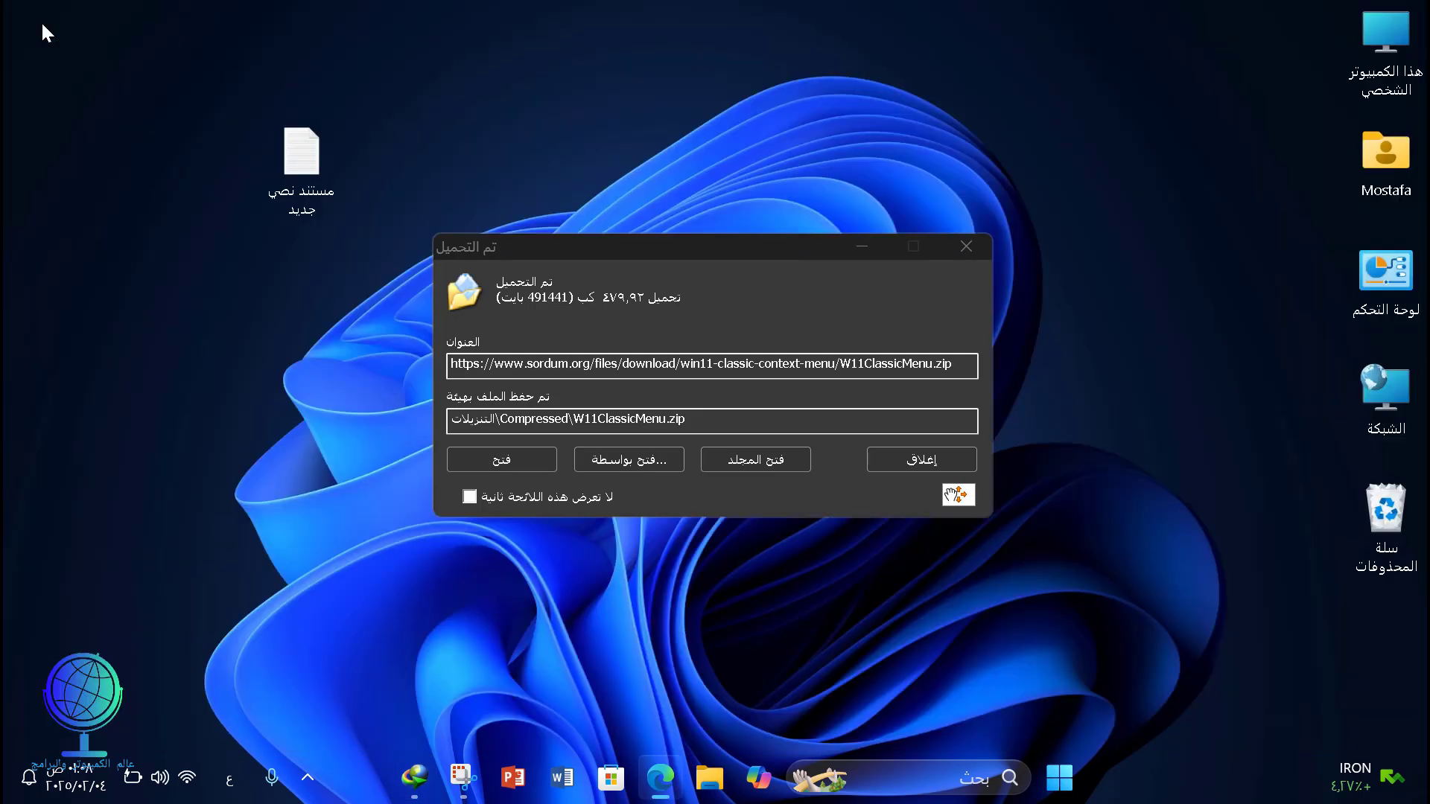
left_click(910, 463)
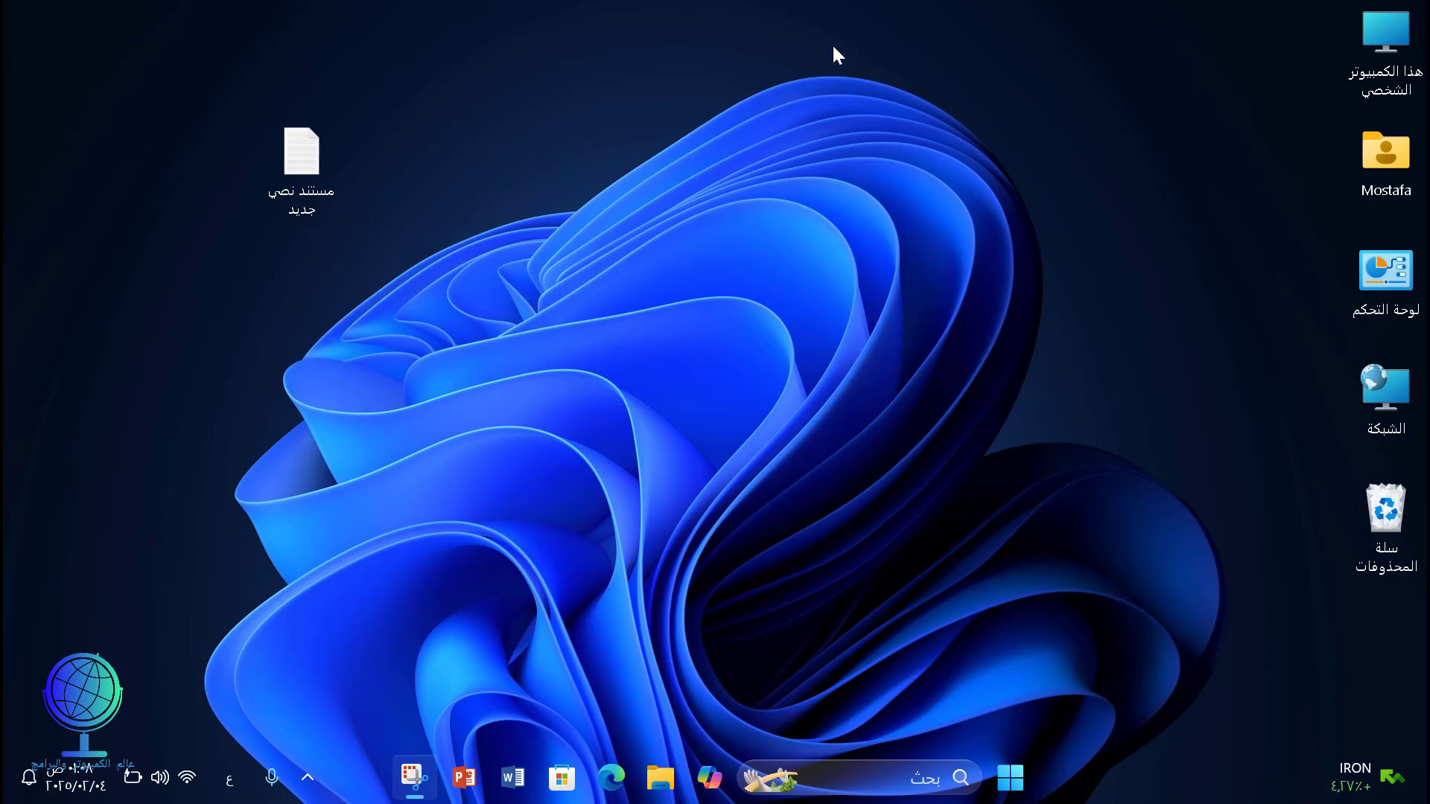
- Reposition the W11ClassicMenu archive on the desktop and extract it with WinRAR into a W11ClassicMenu folder
left_click(681, 315)
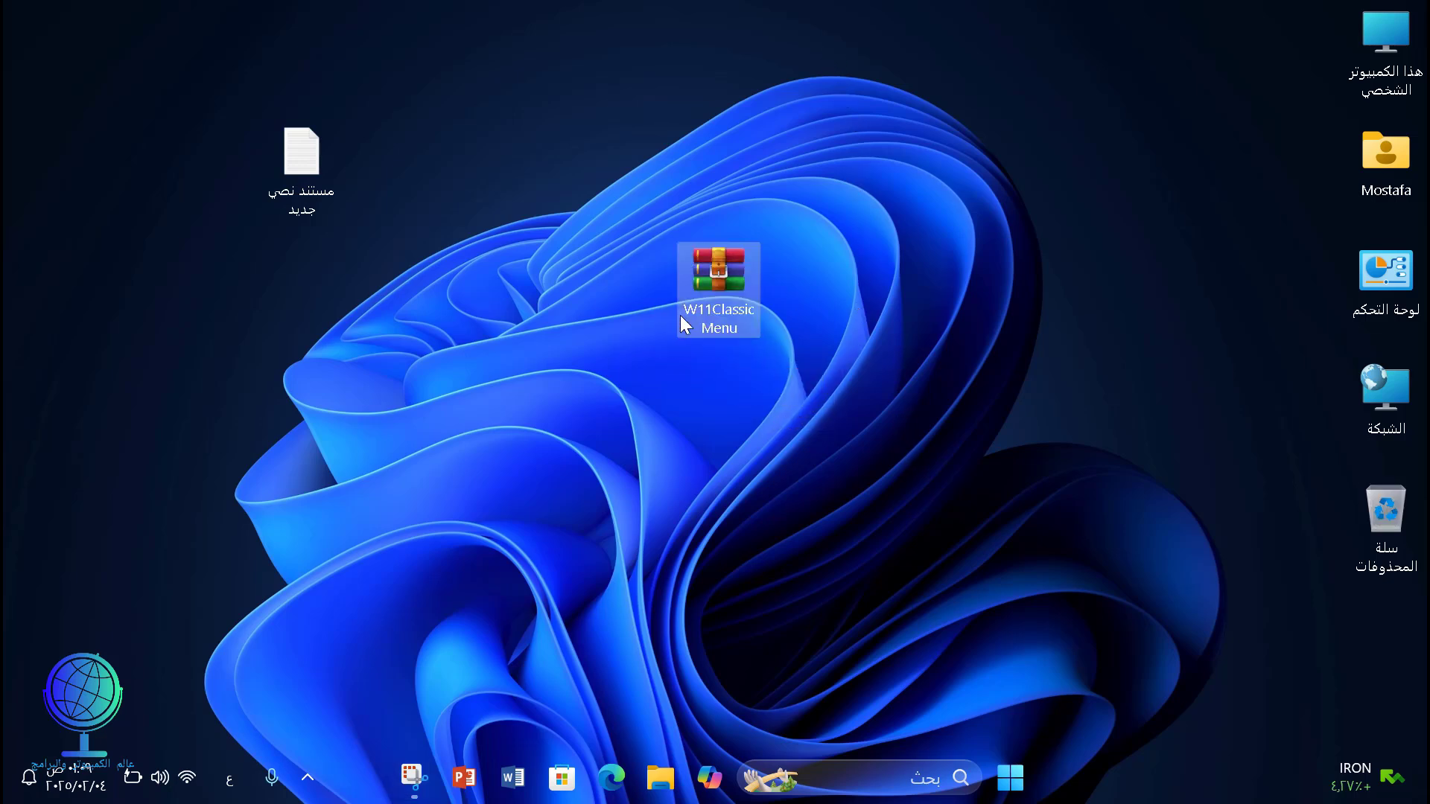
left_click_drag(718, 280, 582, 261)
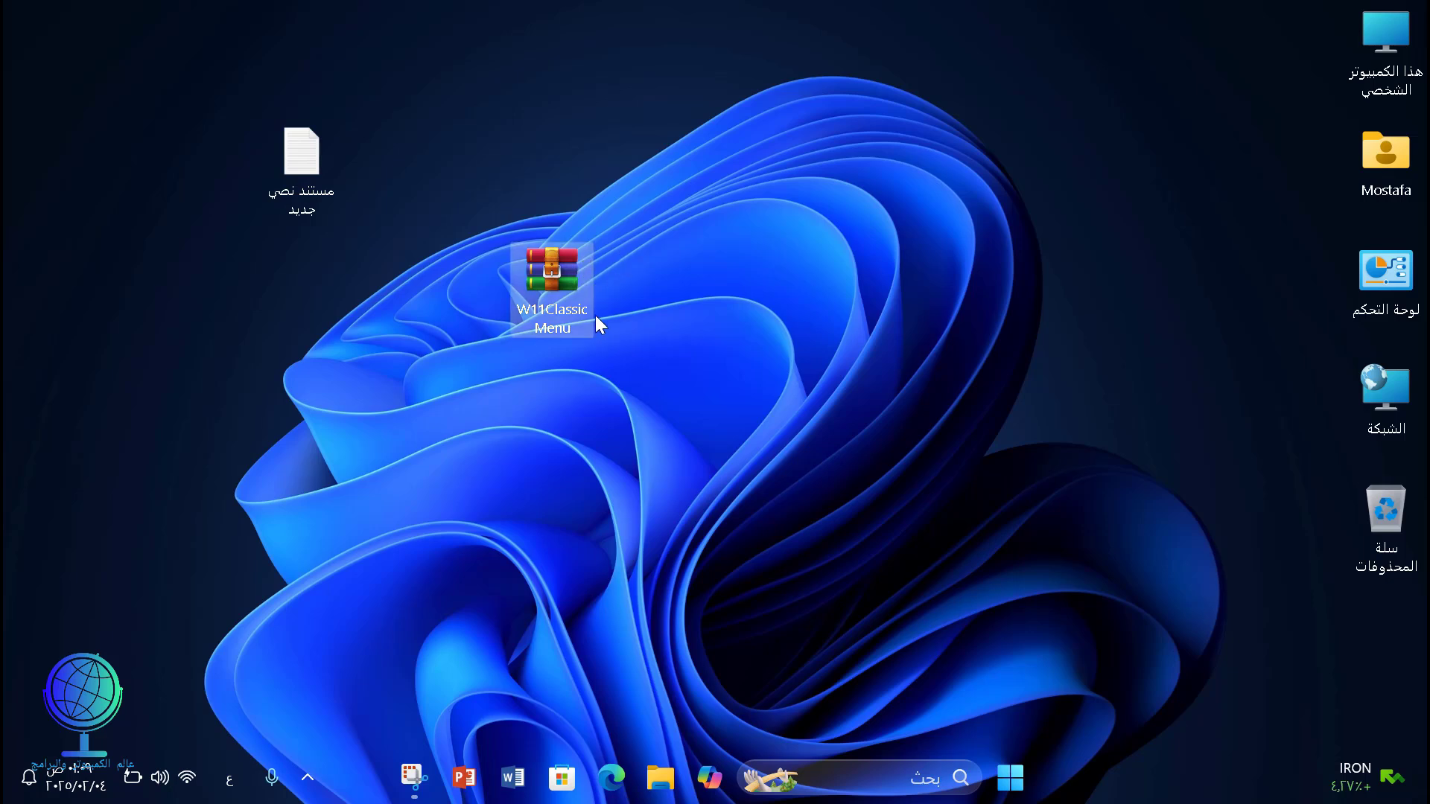
right_click(559, 261)
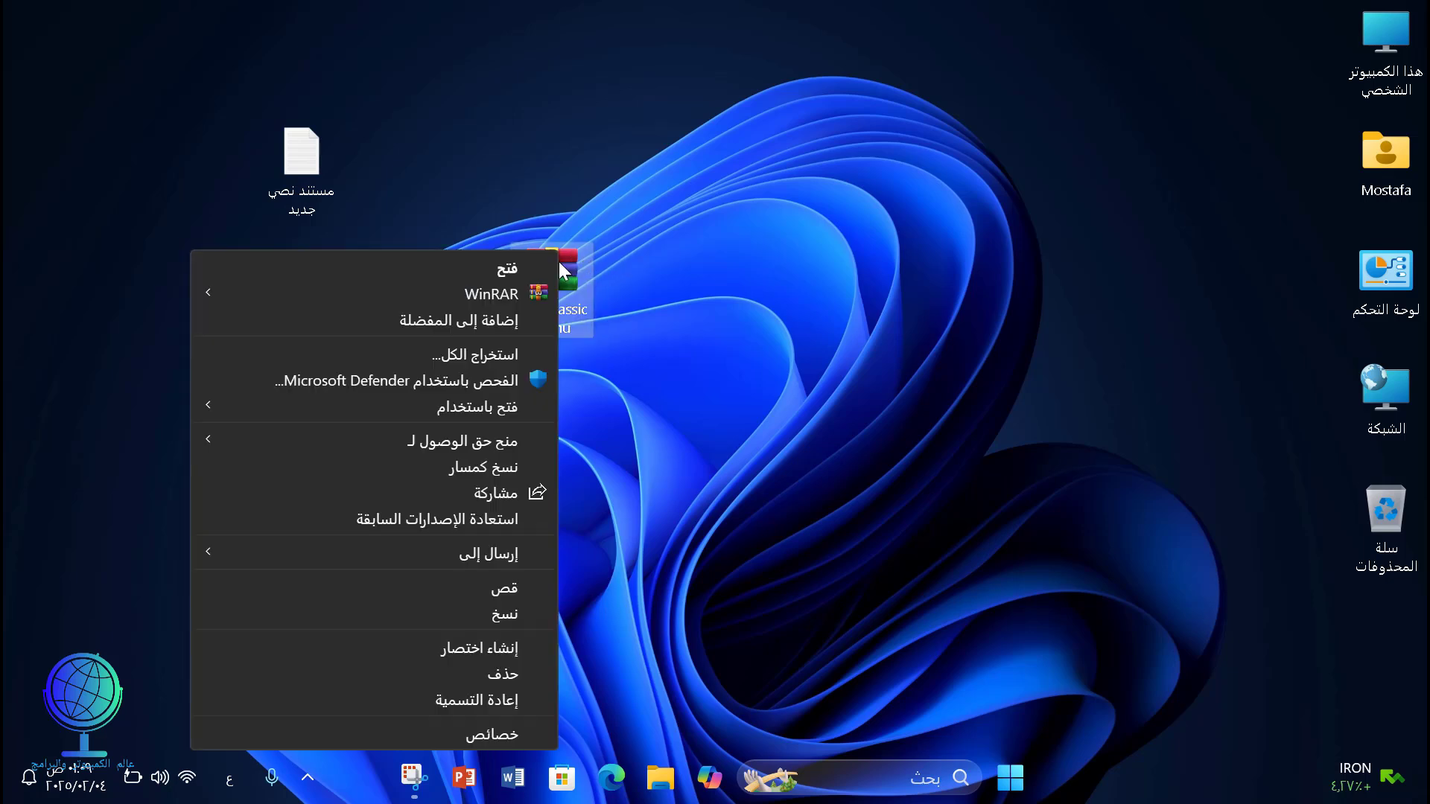
mouse_move(526, 289)
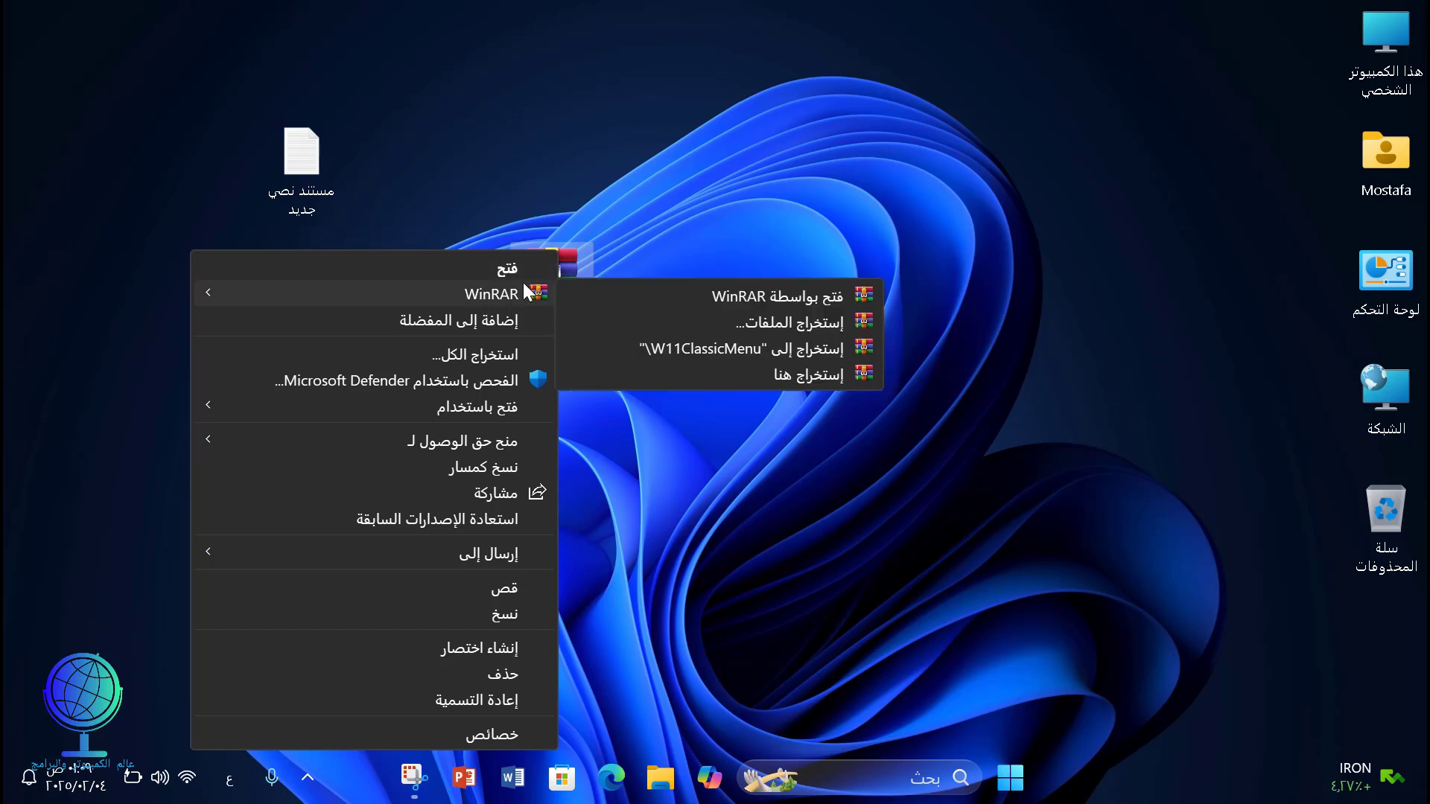
left_click(777, 348)
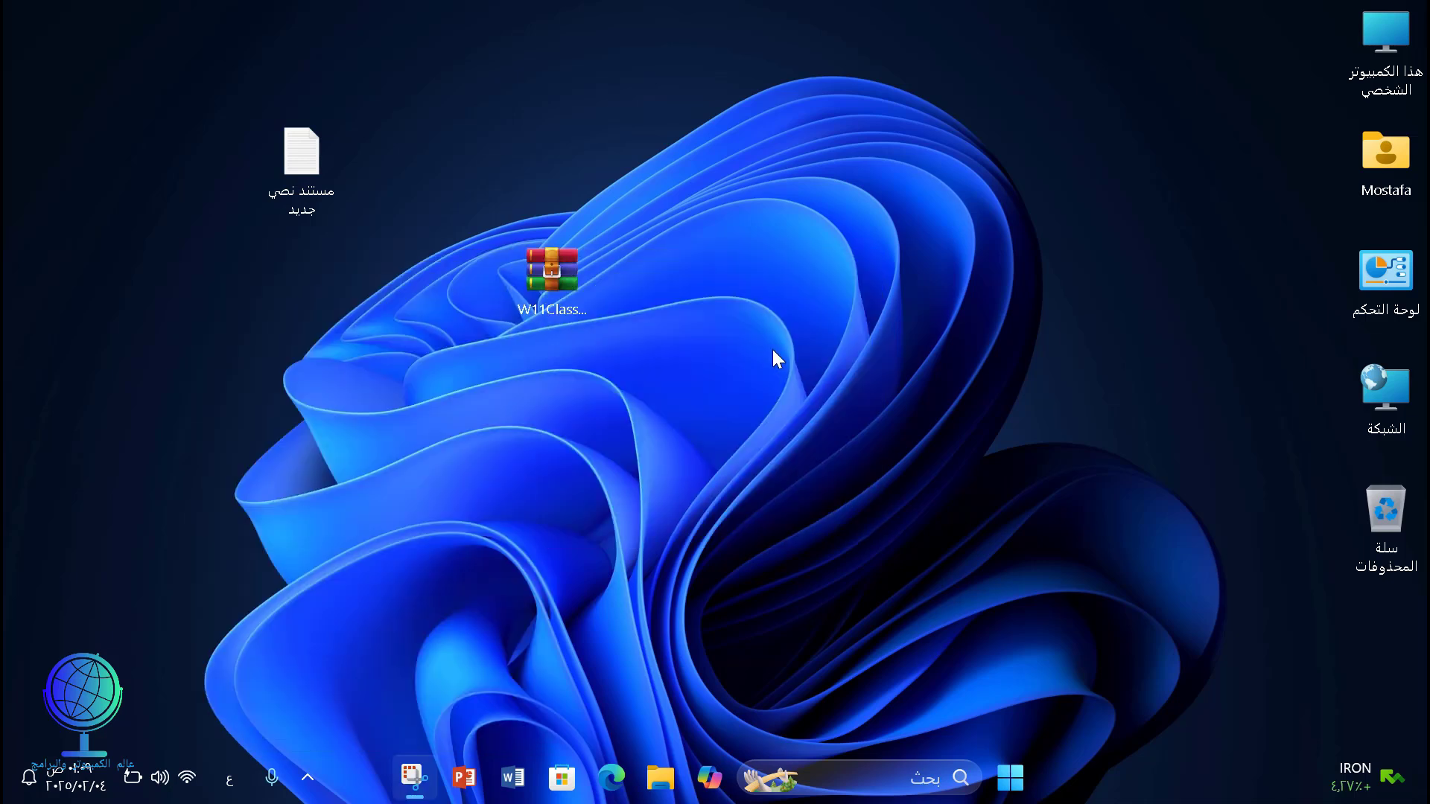
- Move the archive aside on the desktop and place the extracted W11ClassicMenu folder near the middle
left_click_drag(624, 176, 516, 270)
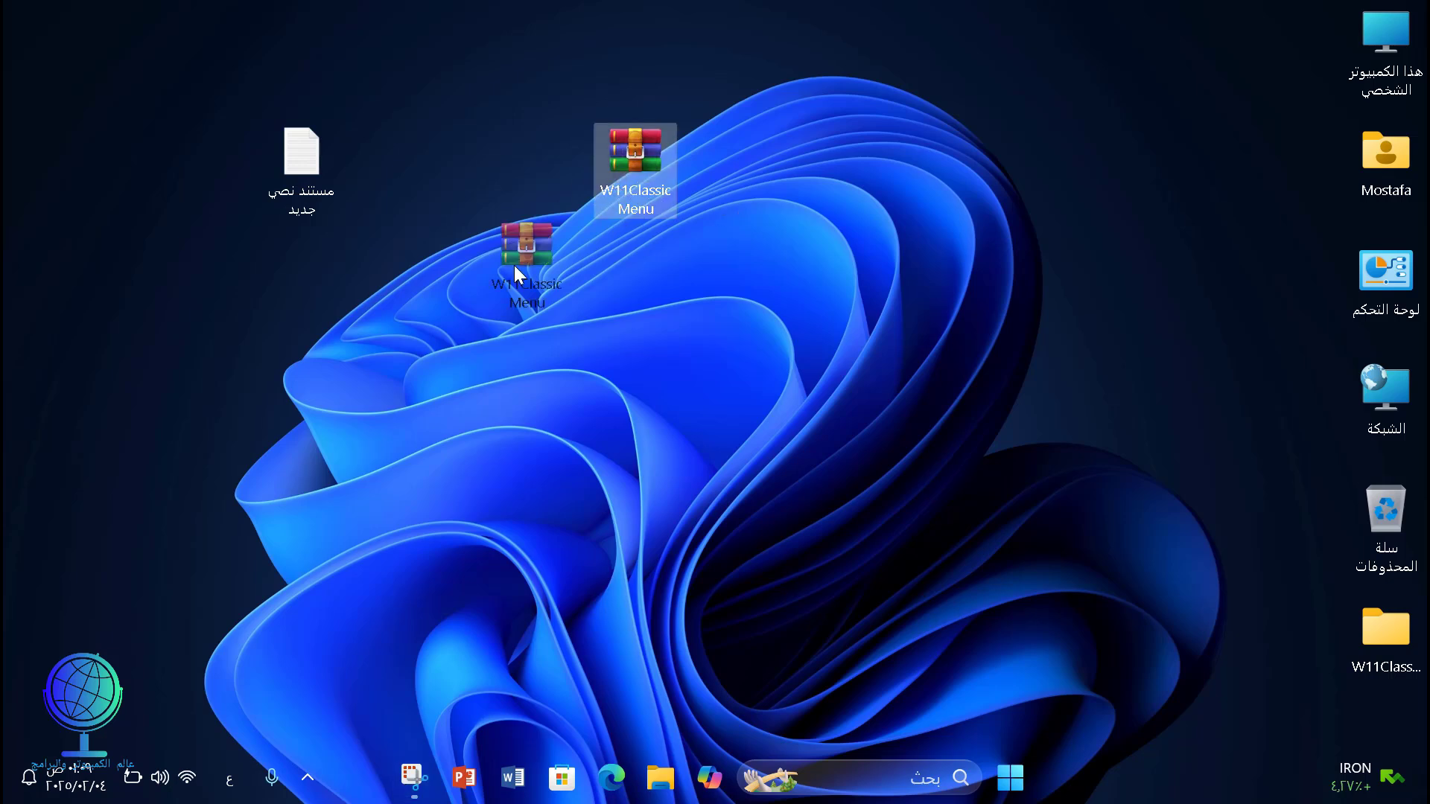
left_click_drag(137, 397, 124, 401)
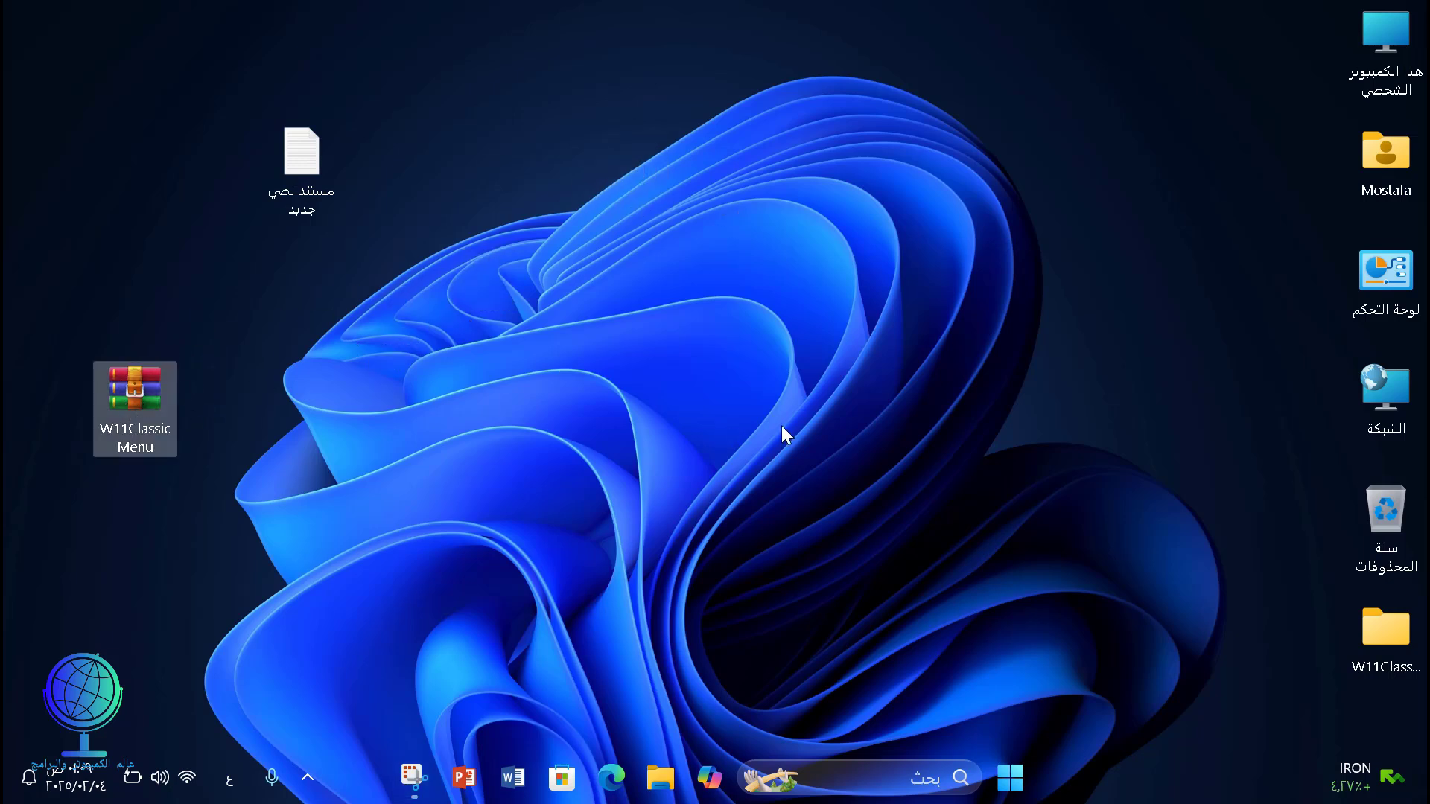
left_click_drag(1412, 637, 887, 410)
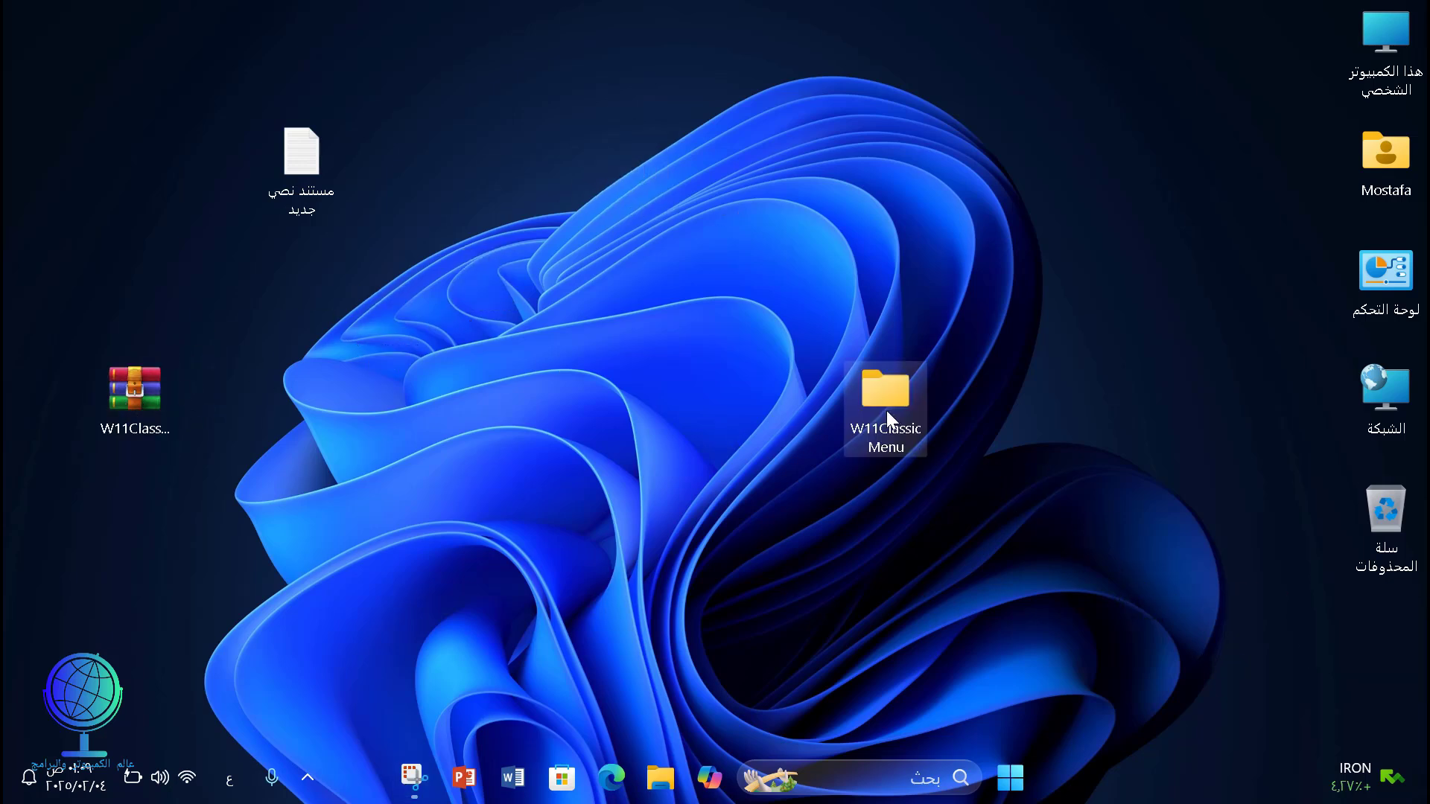
- Open the inner W11ClassicMenu folder from the extracted desktop folder and display its files as medium icons
double_click(879, 391)
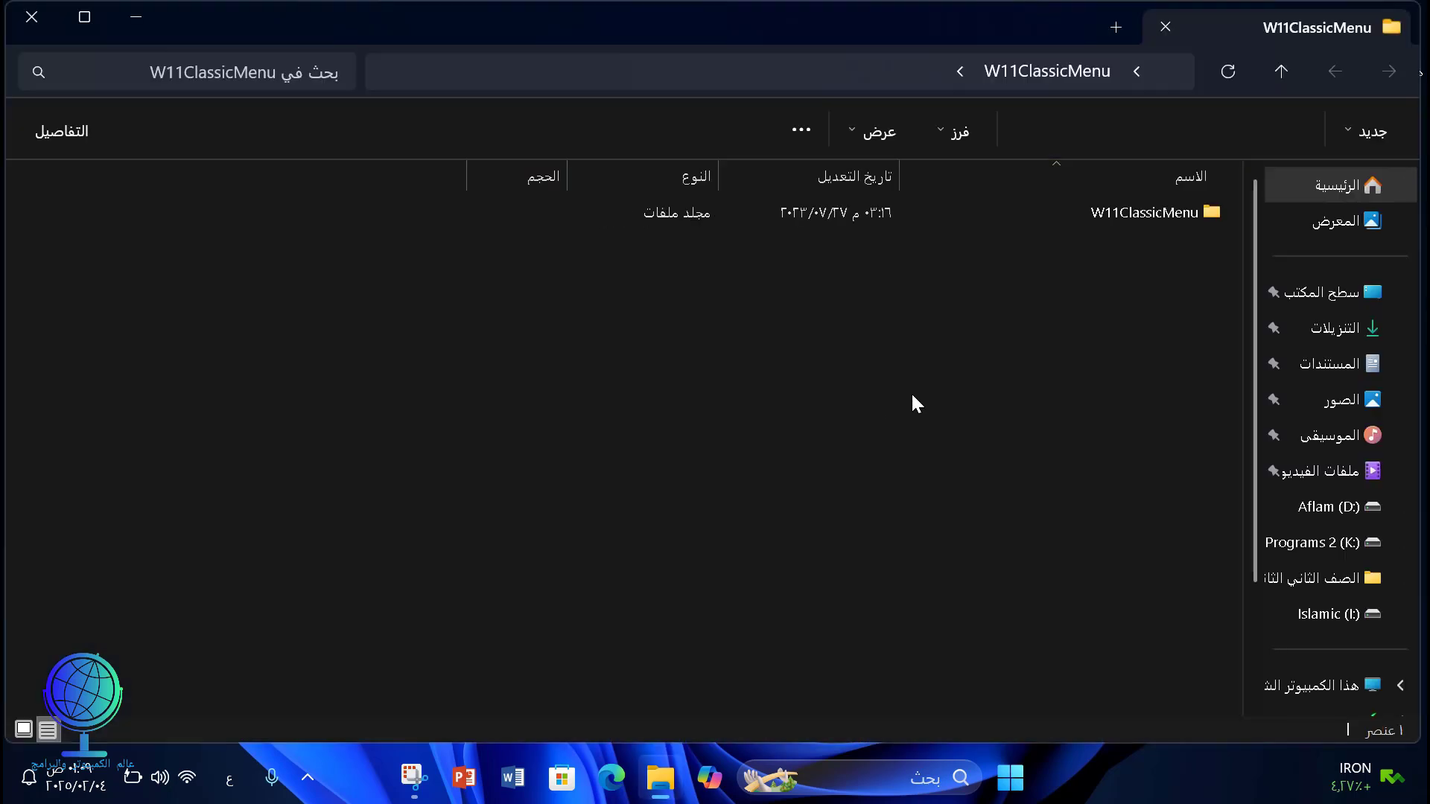
double_click(1123, 216)
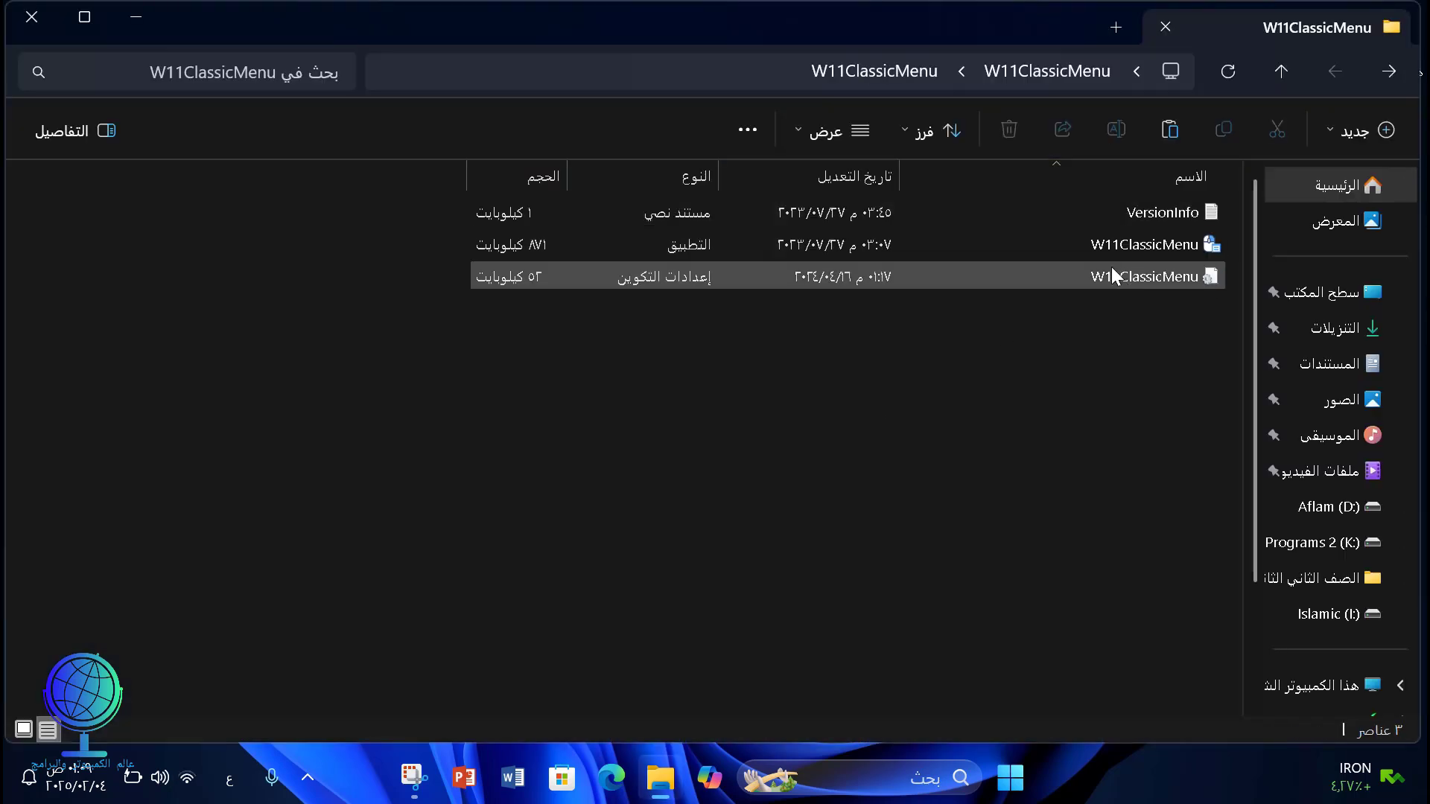
left_click(806, 127)
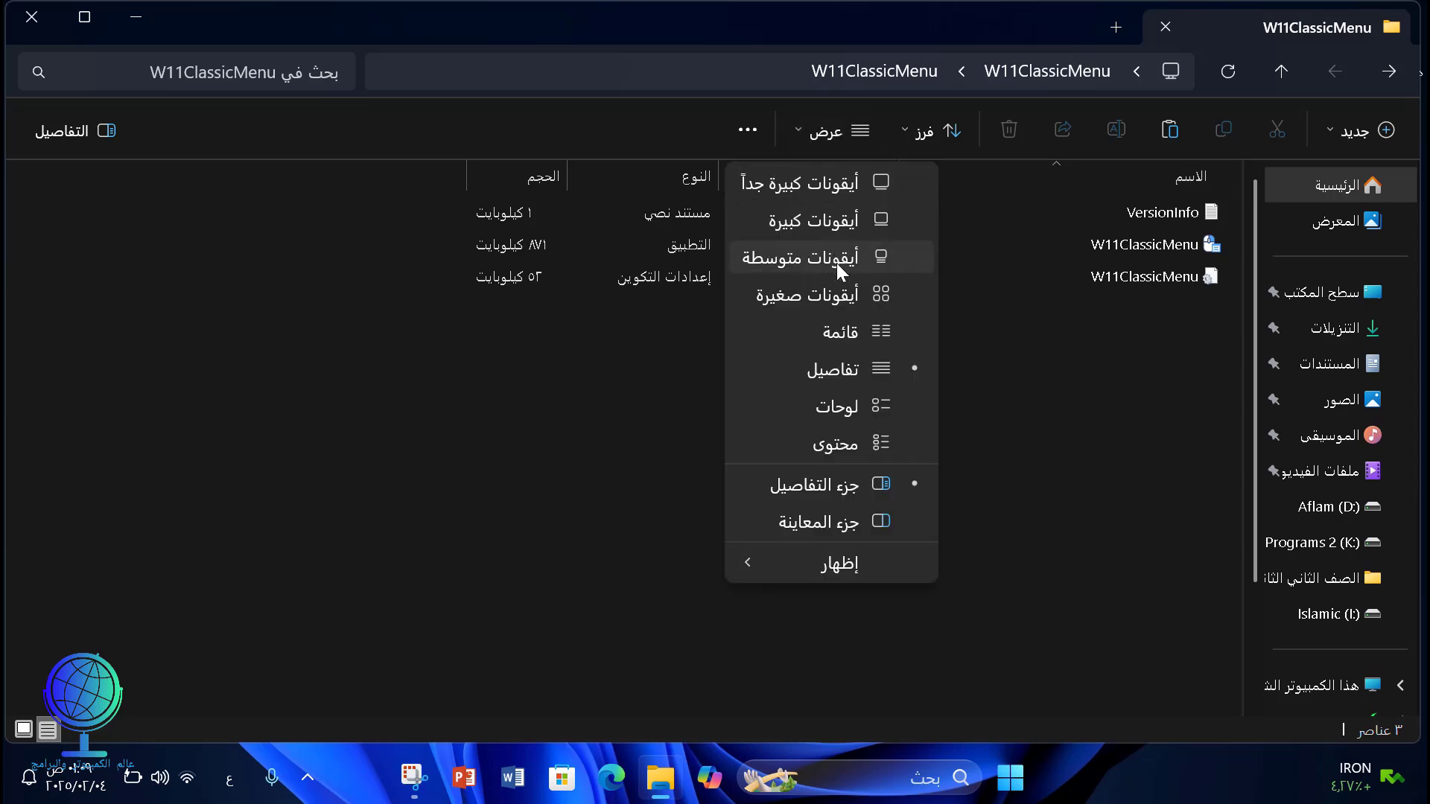
left_click(837, 223)
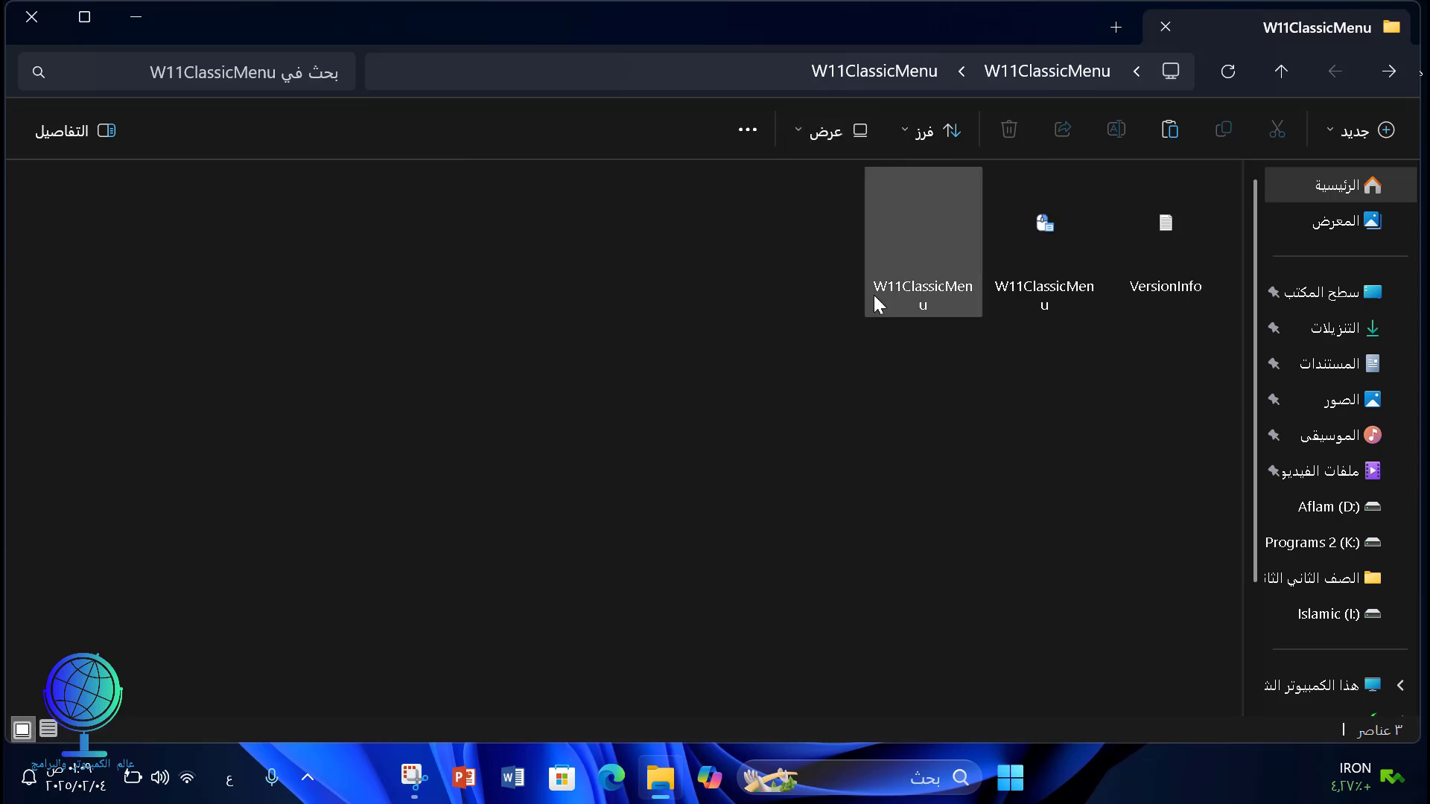
left_click(794, 131)
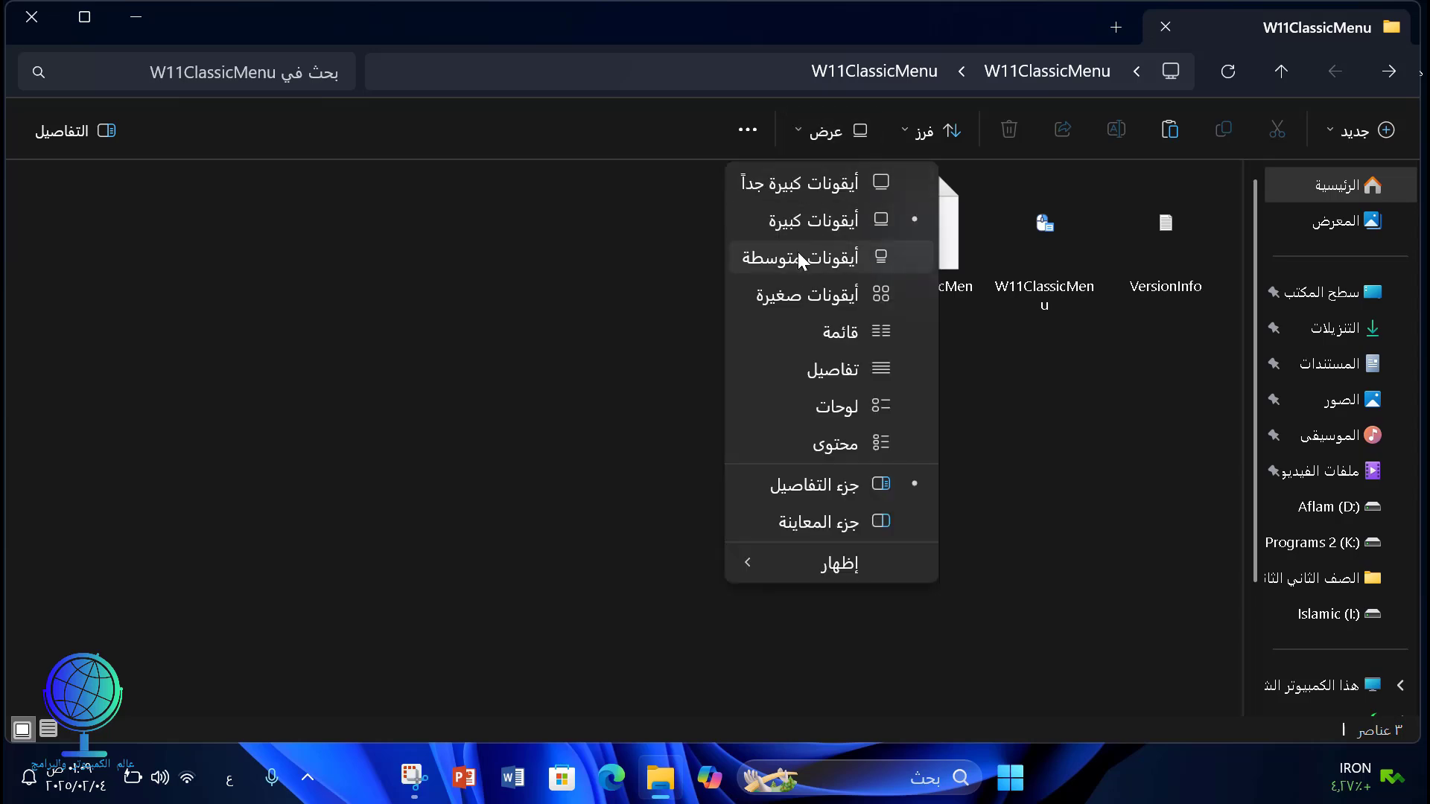
left_click(821, 261)
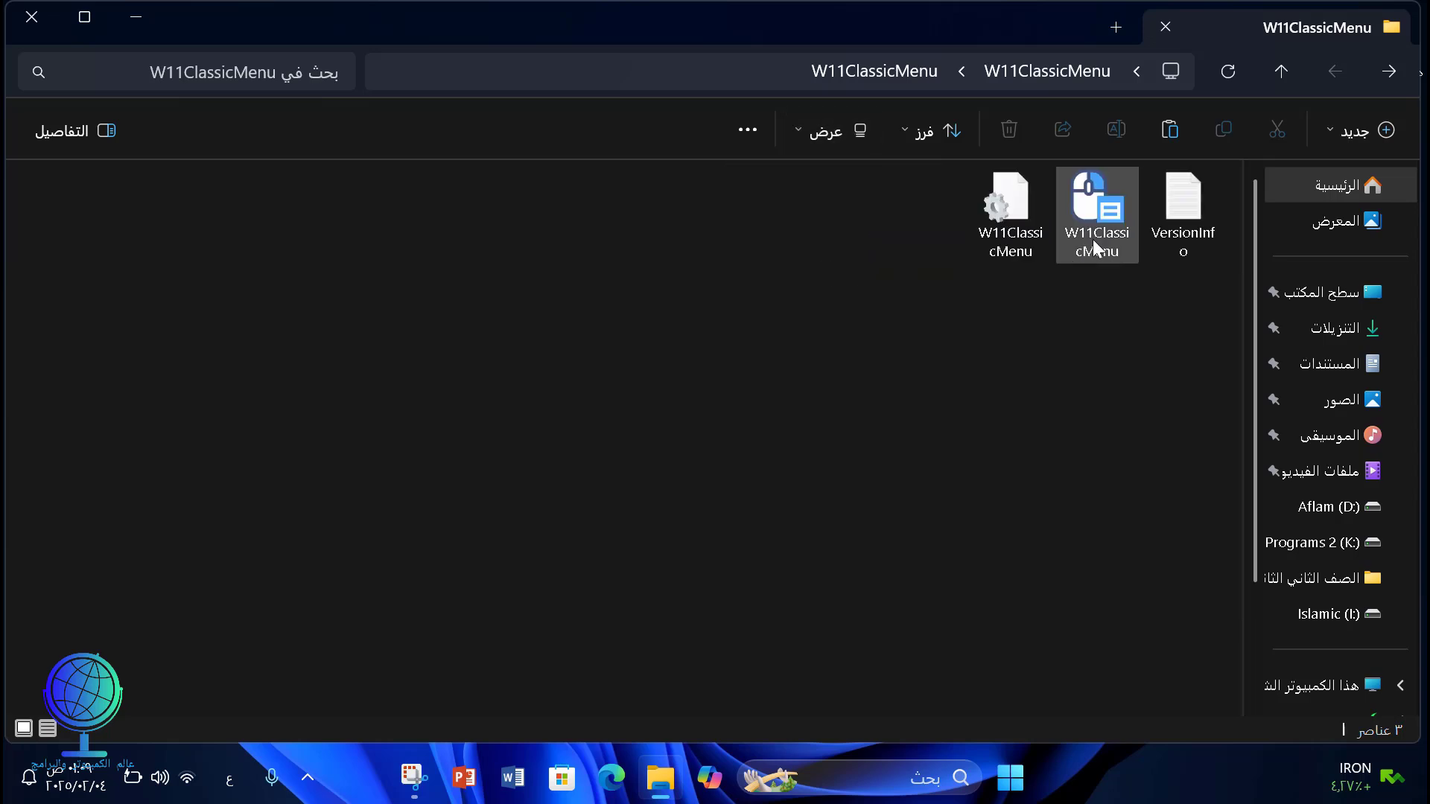
- Launch the W11ClassicMenu application, close its folder window, and move the tool window slightly higher on the desktop
mouse_move(1099, 233)
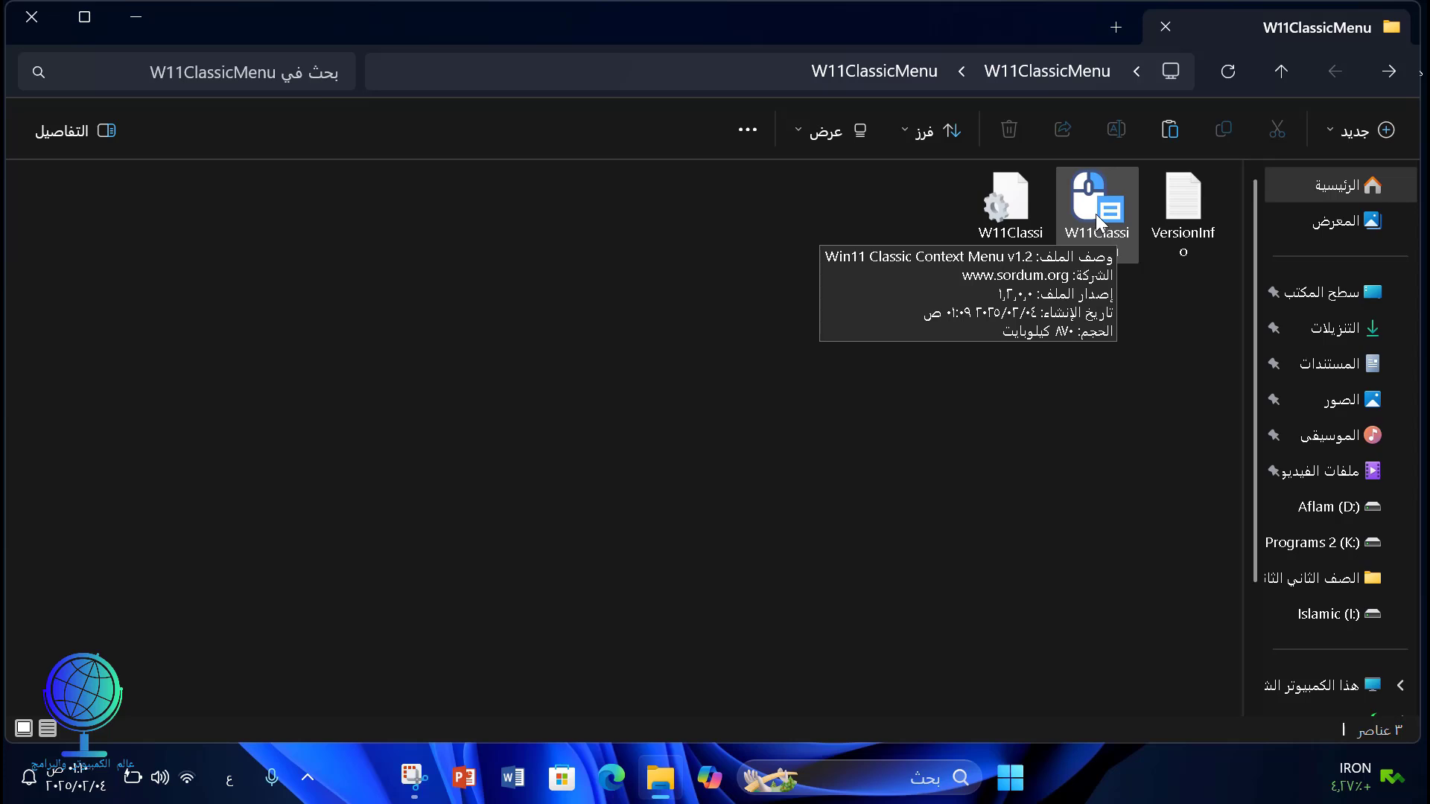
double_click(1097, 213)
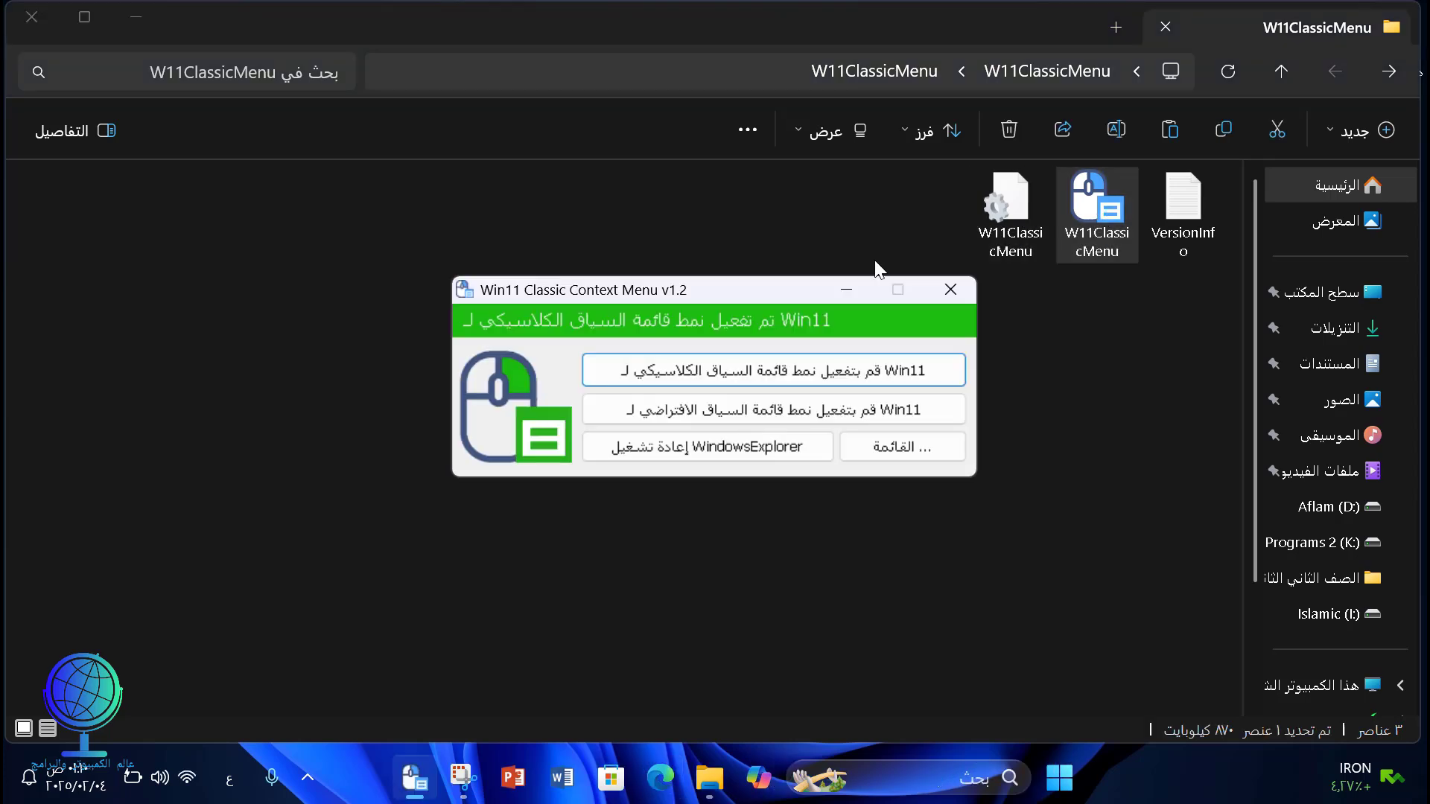
left_click(31, 27)
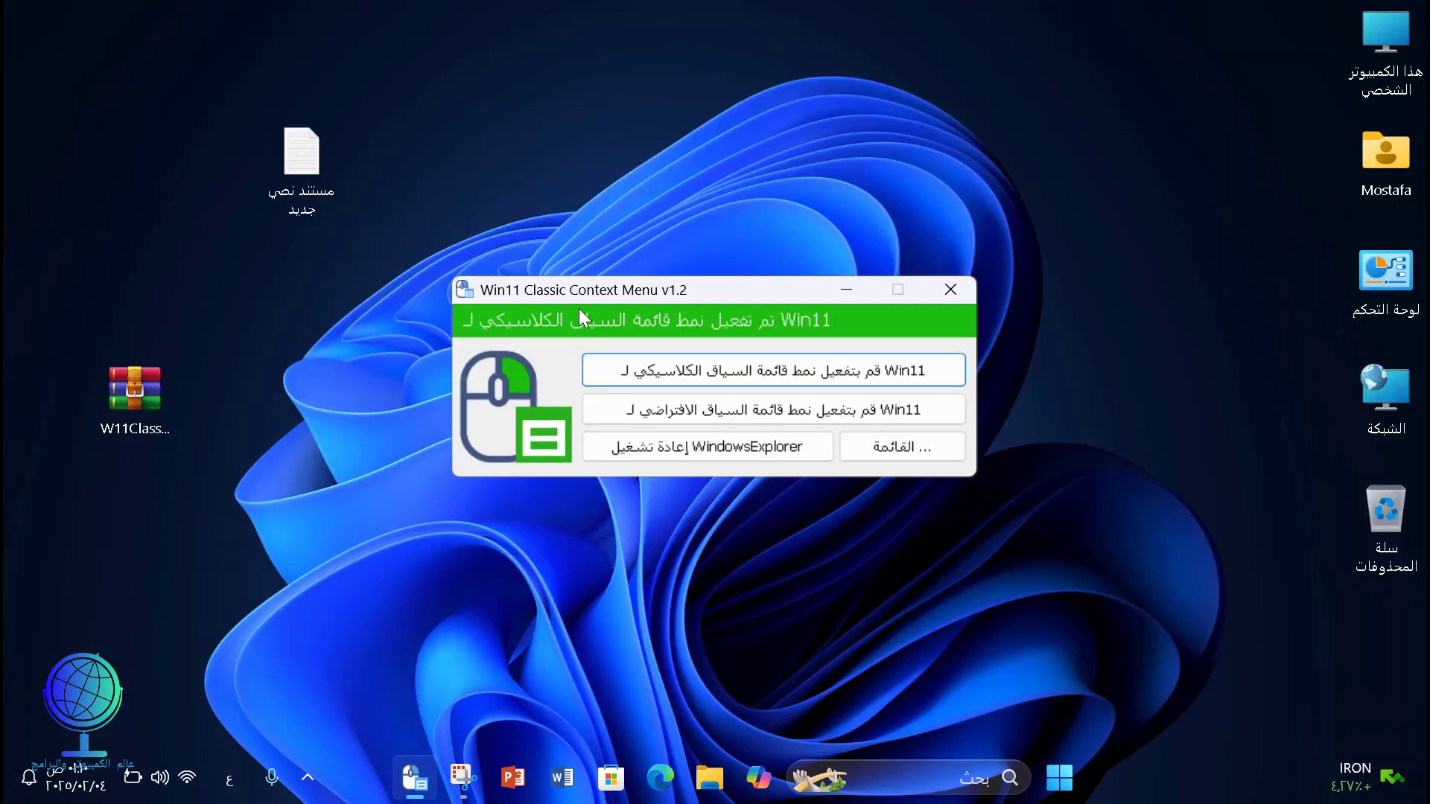
left_click_drag(700, 292, 726, 202)
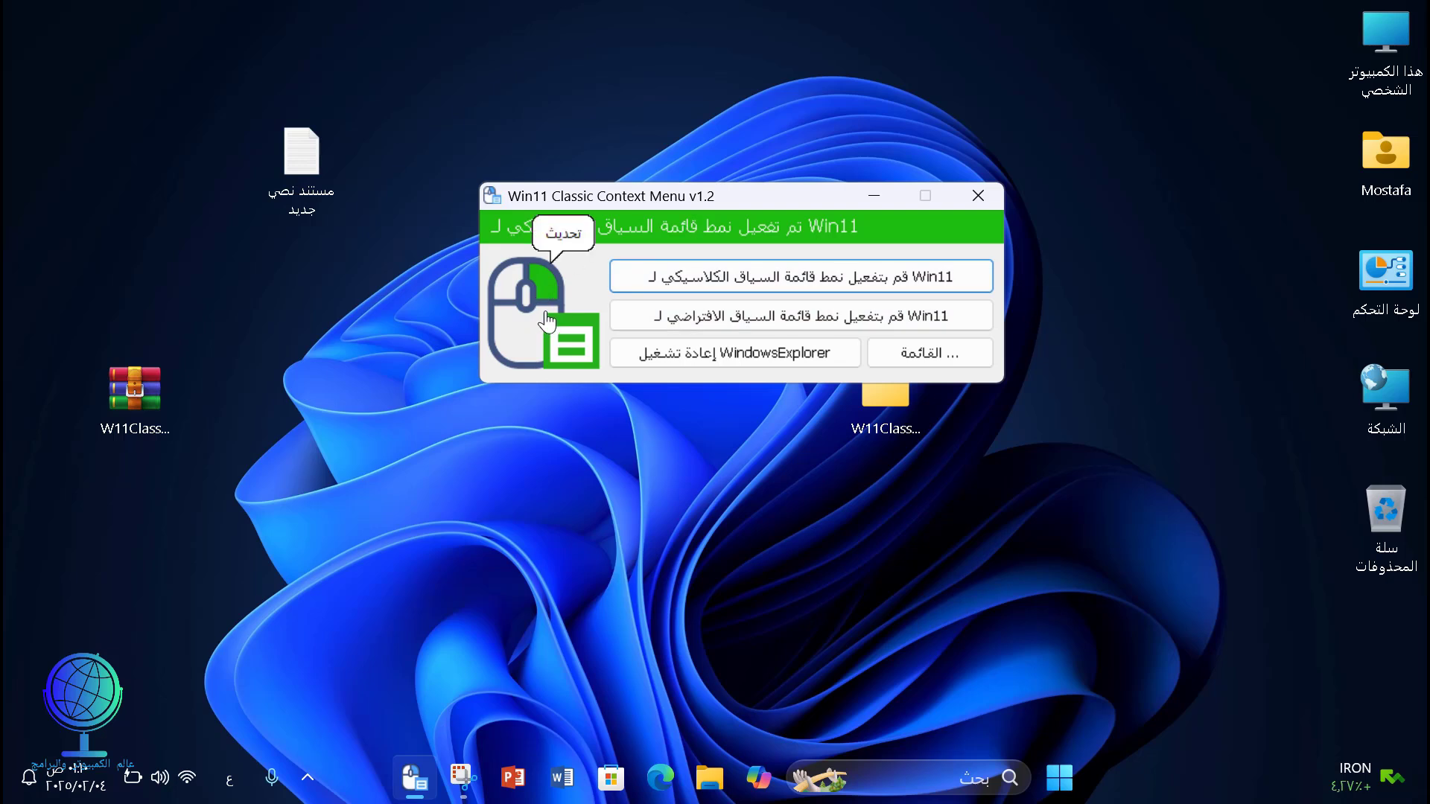
- Examine the current context menu of the text document on the desktop, moving the document nearer to the tool window between checks
right_click(313, 150)
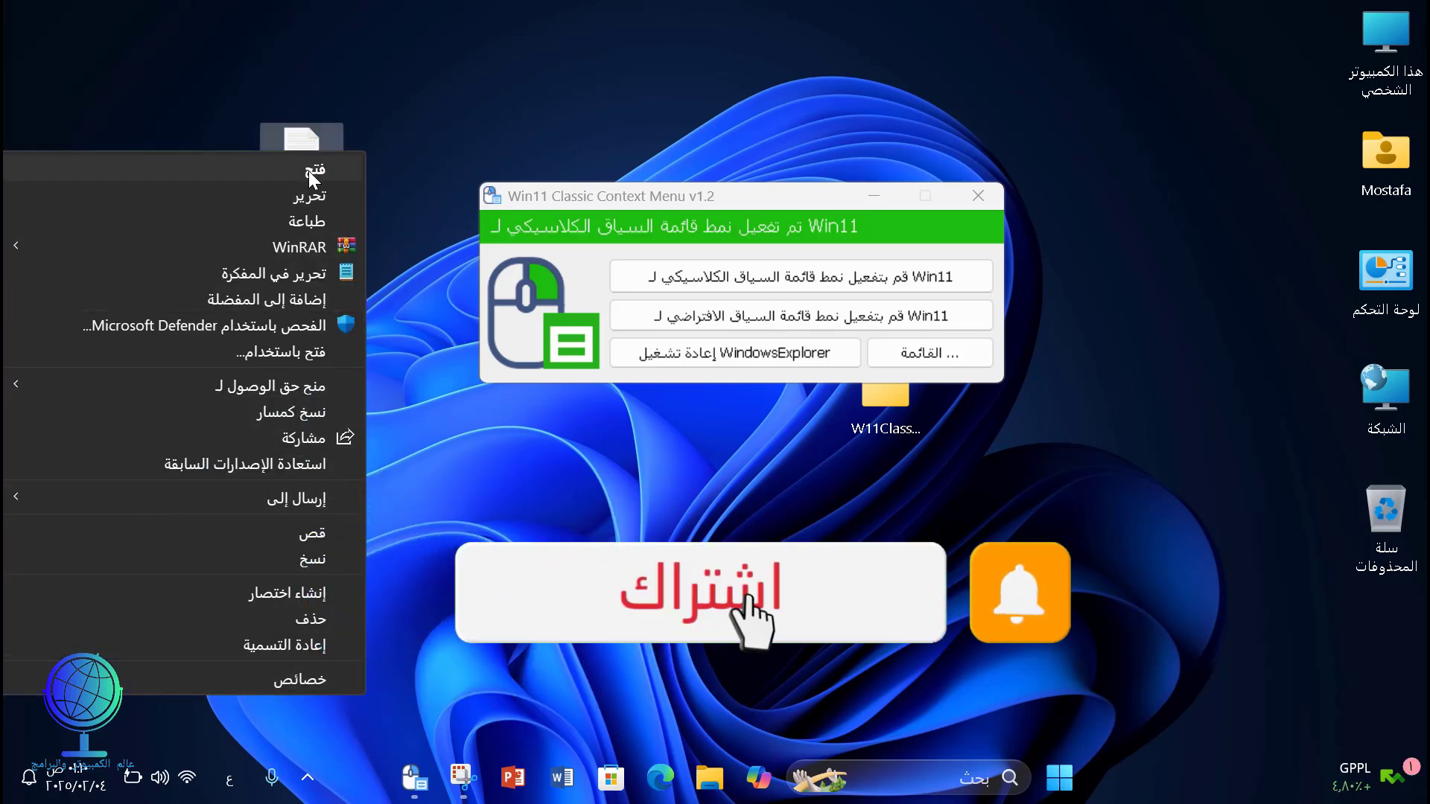
left_click(430, 431)
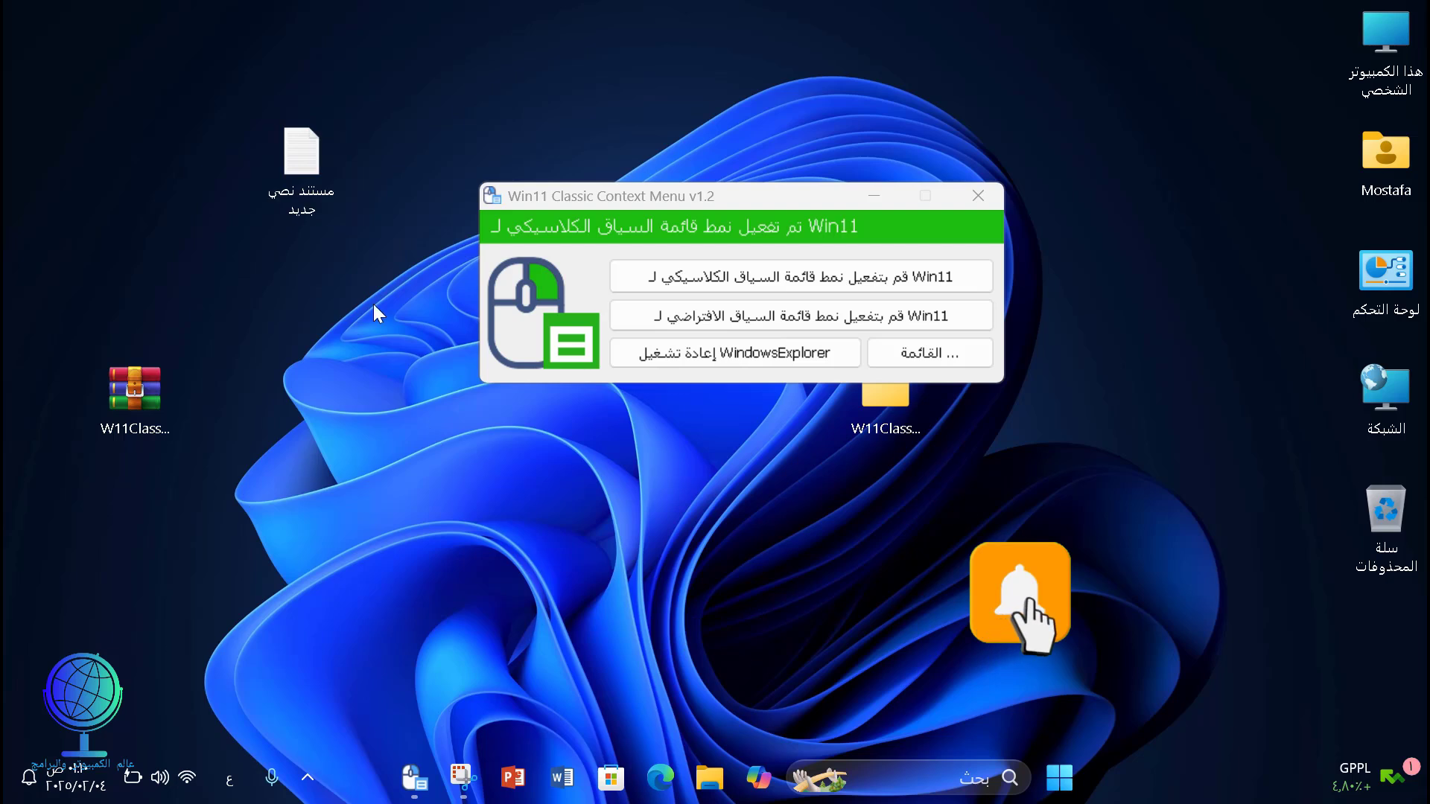
left_click_drag(311, 173, 382, 172)
right_click(386, 163)
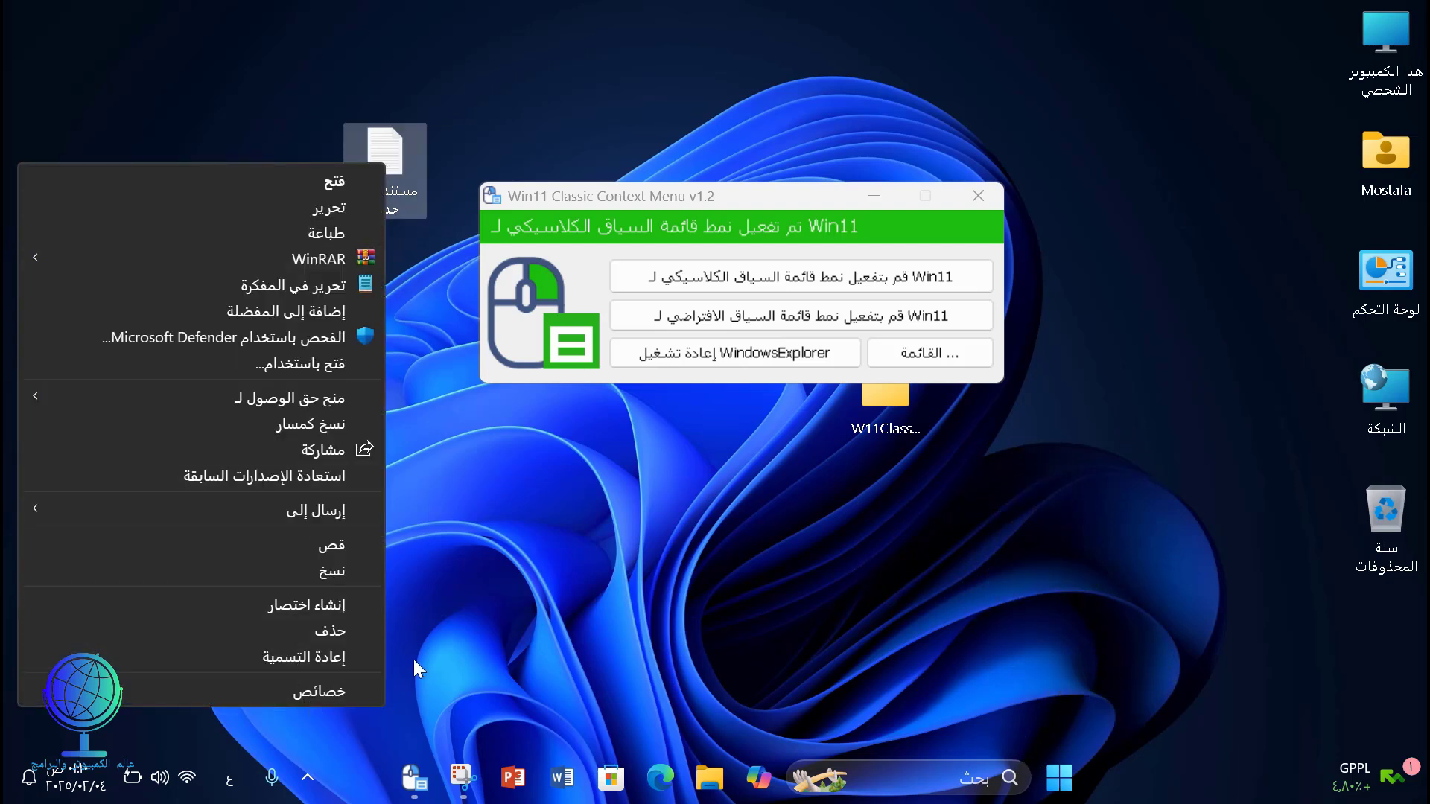
left_click(453, 536)
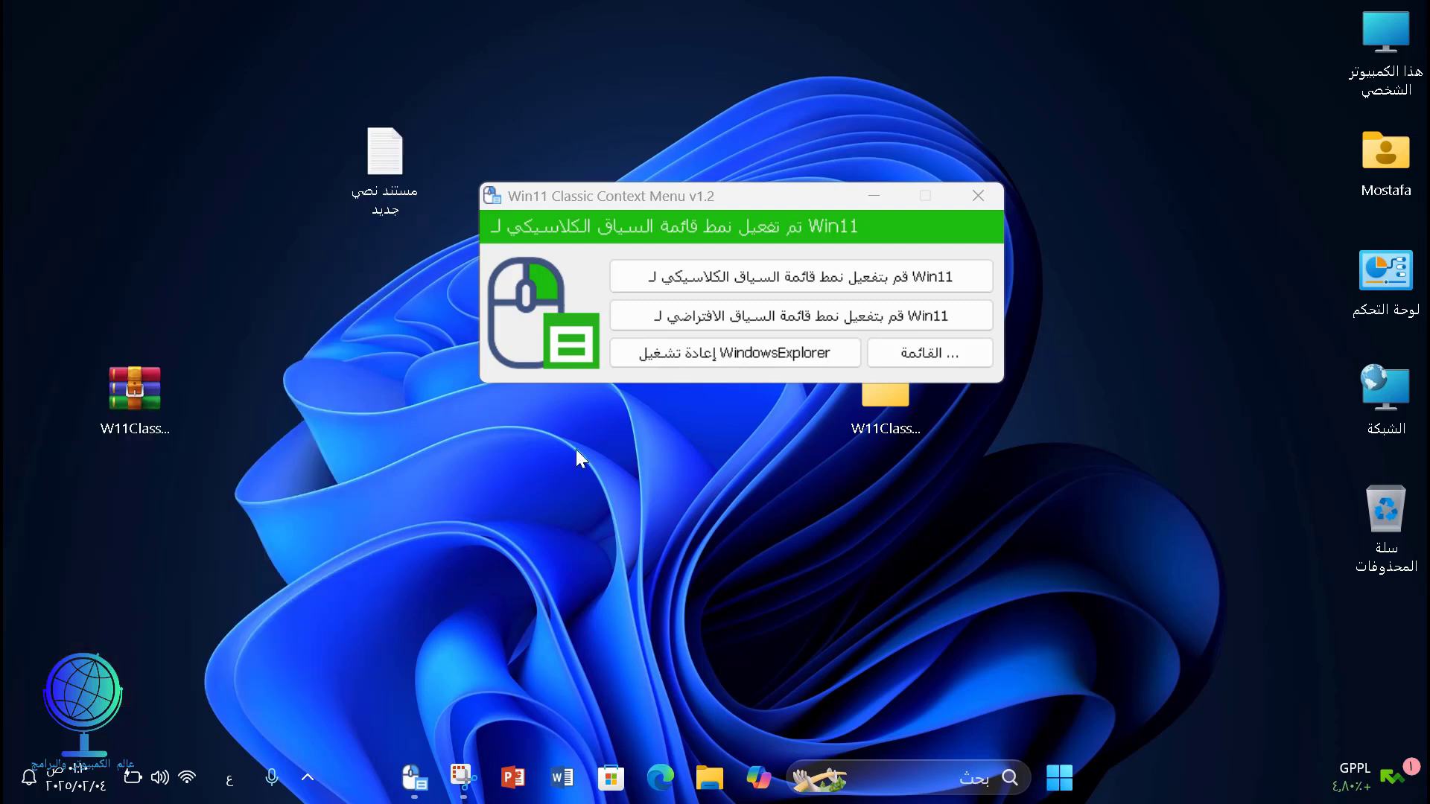
- Enable the default Win11 context menu style and check the text document's context menu, including its WinRAR entry
left_click(812, 325)
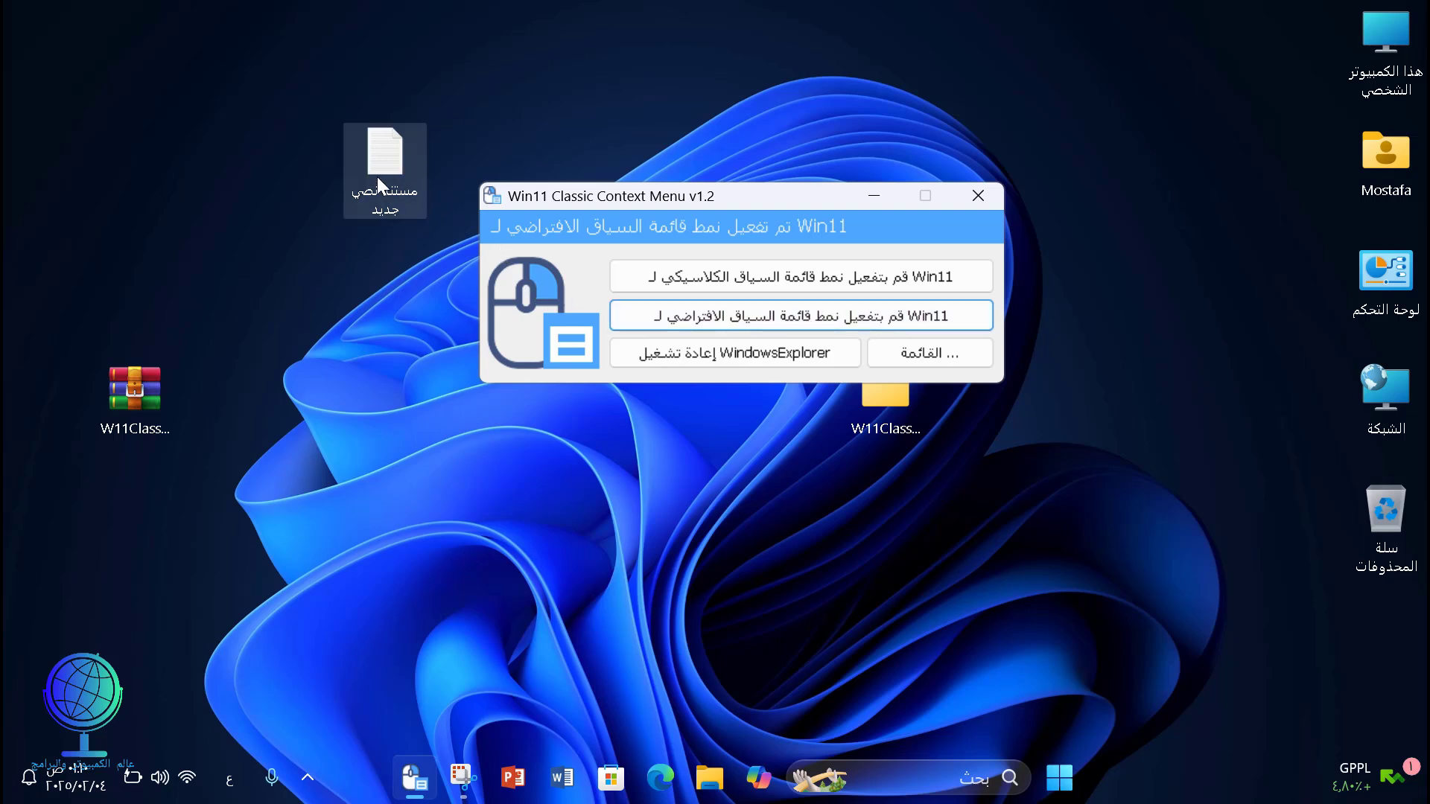
left_click(380, 164)
right_click(382, 164)
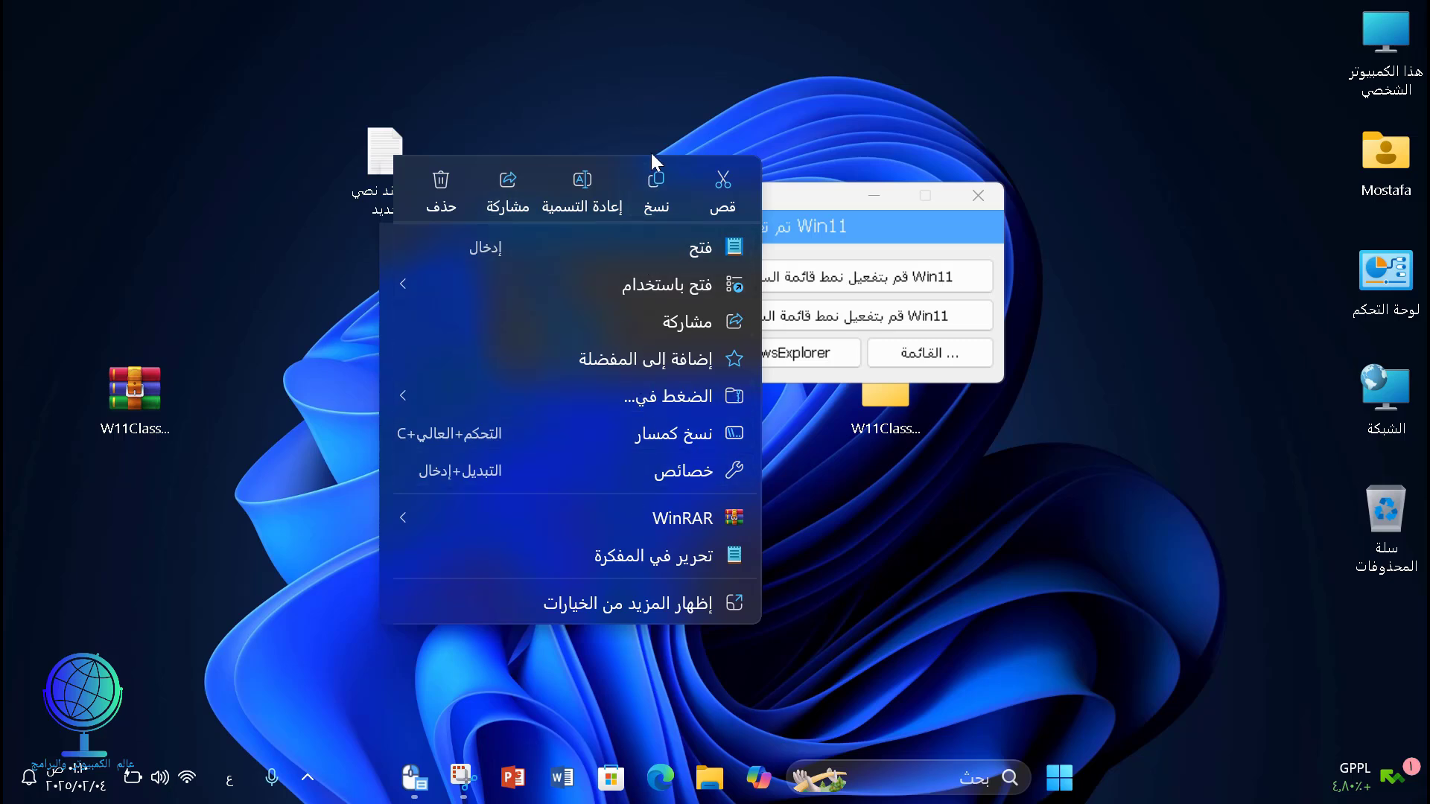
left_click(642, 518)
left_click(834, 510)
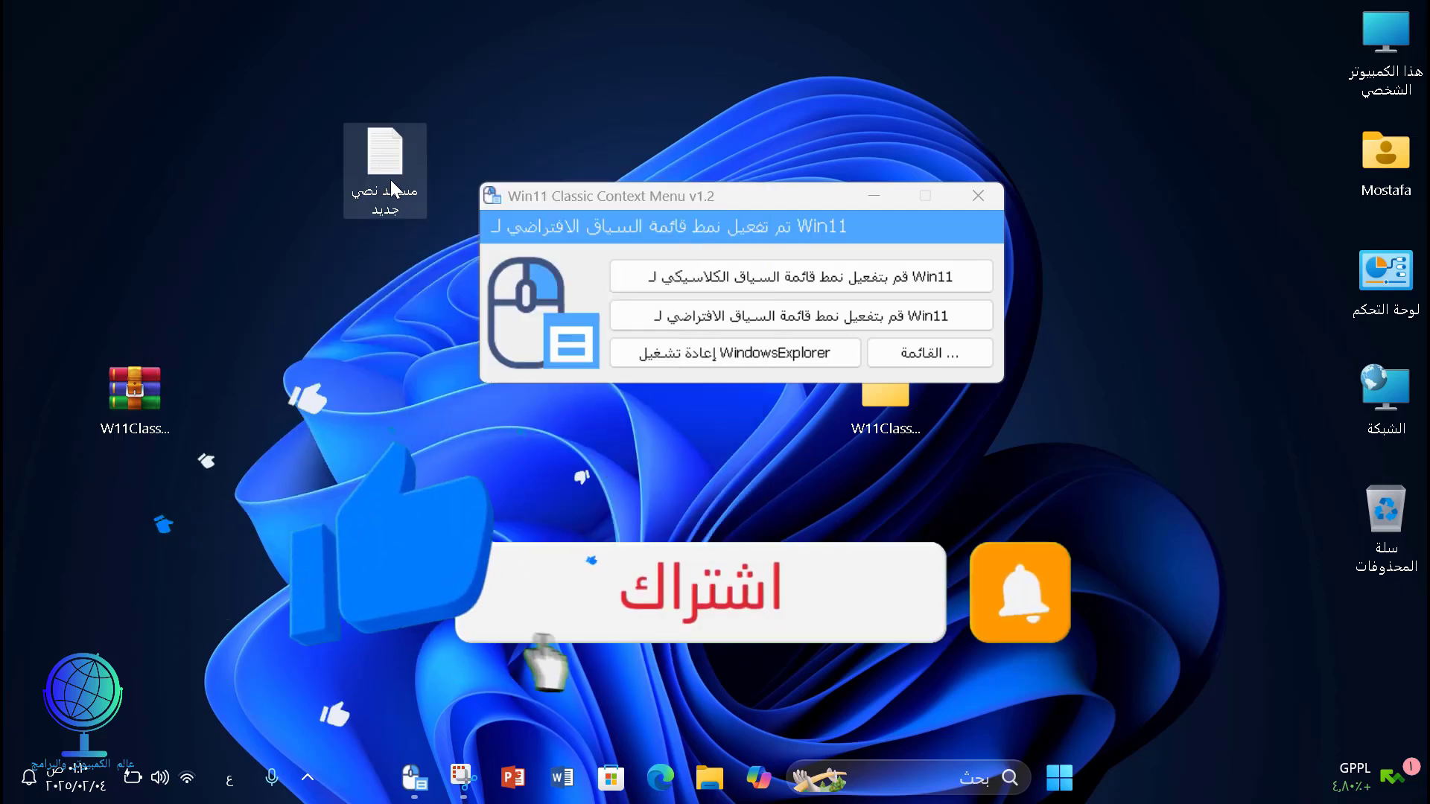
- Move the text document away from the tool window and enable the classic Win11 context menu style
left_click_drag(390, 180, 289, 186)
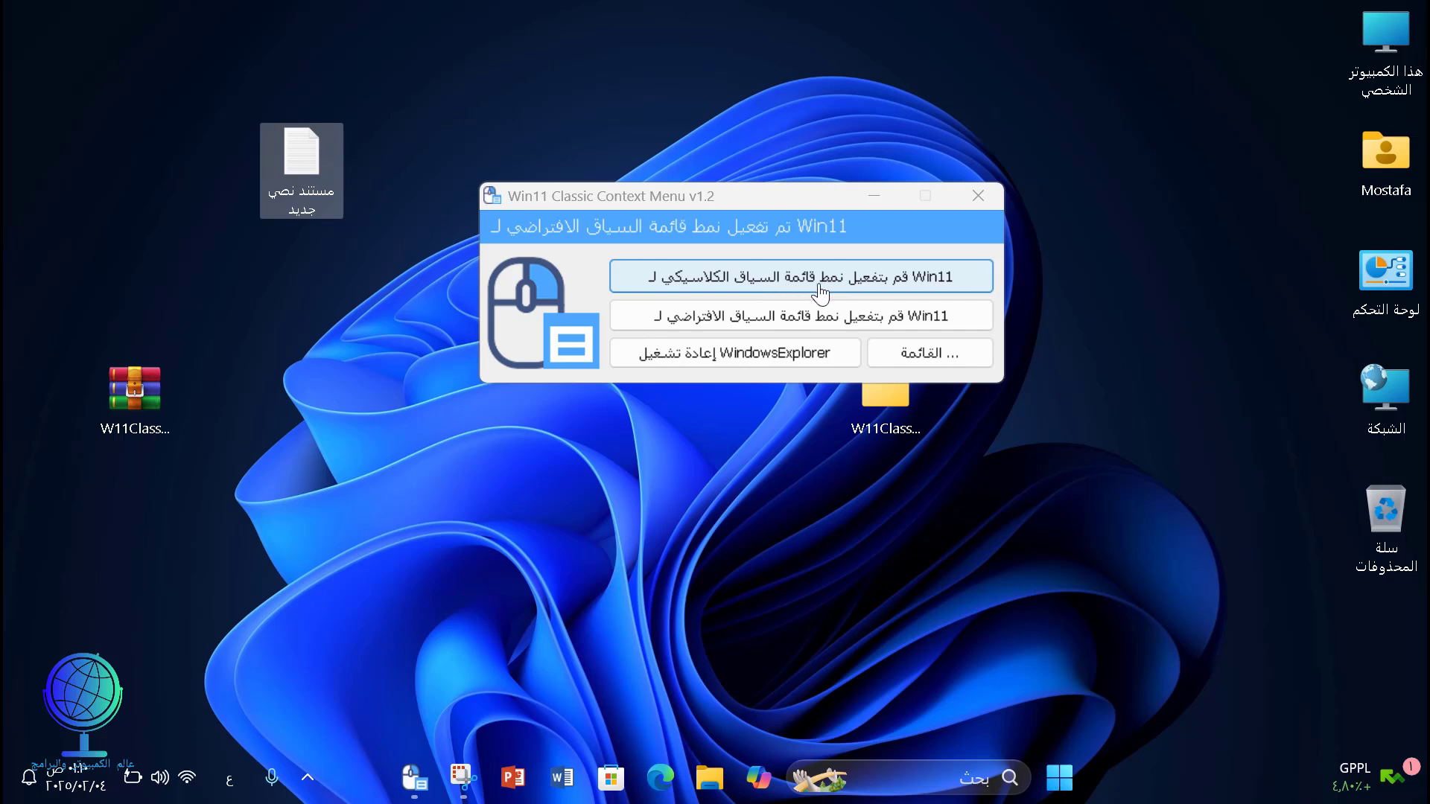
left_click(747, 281)
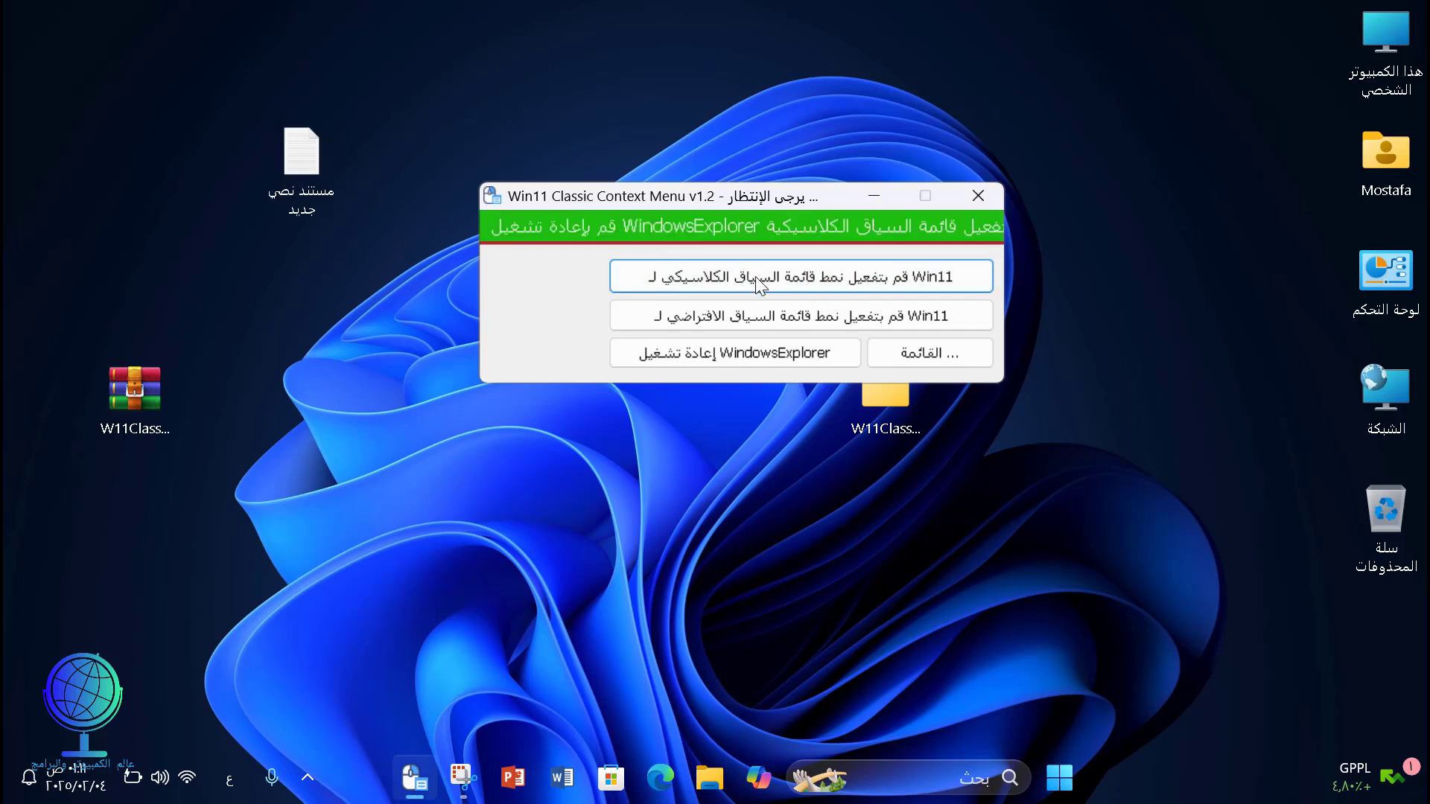
left_click(744, 465)
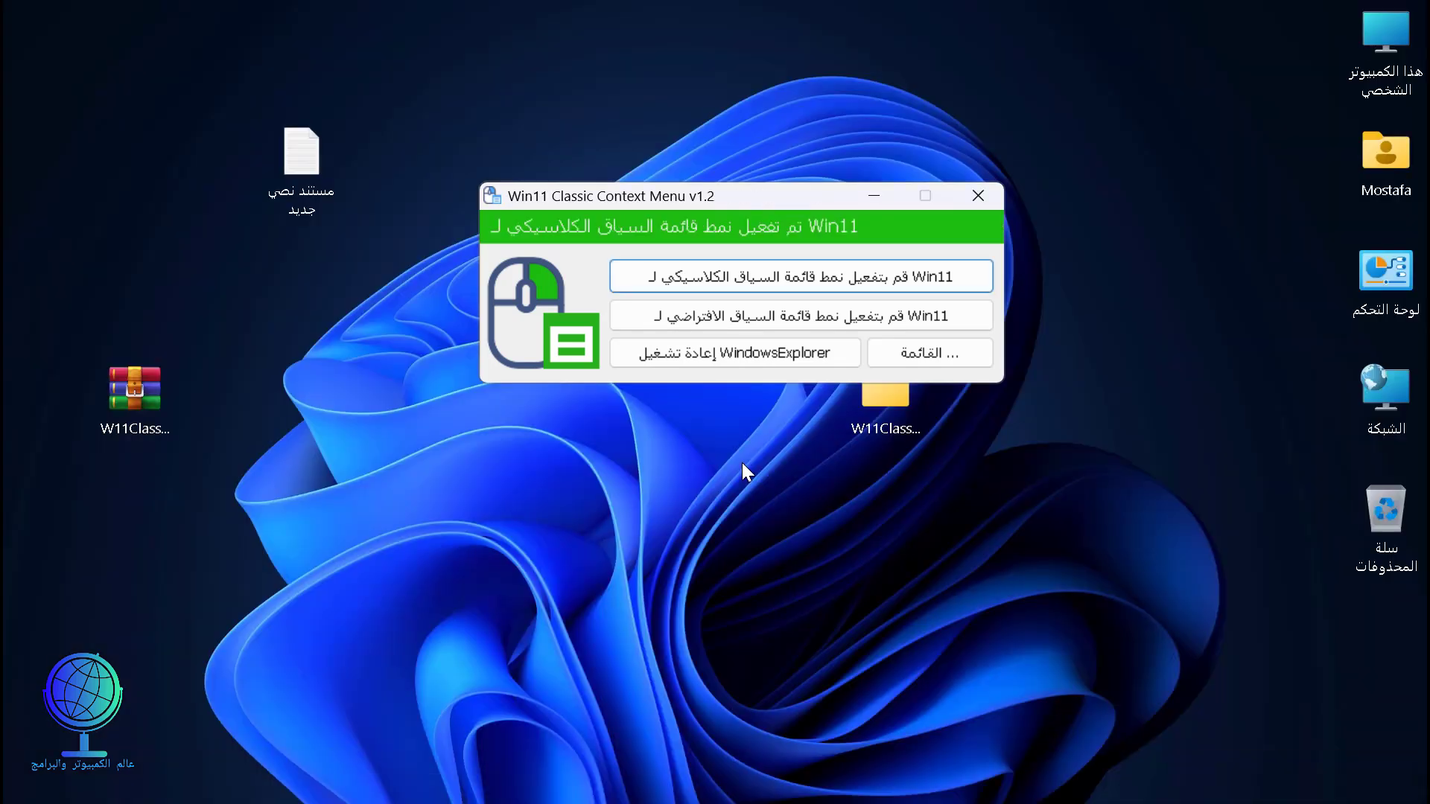
- Check the text document's context menu in classic style, moving the document back beside the tool window before a second check
left_click(313, 160)
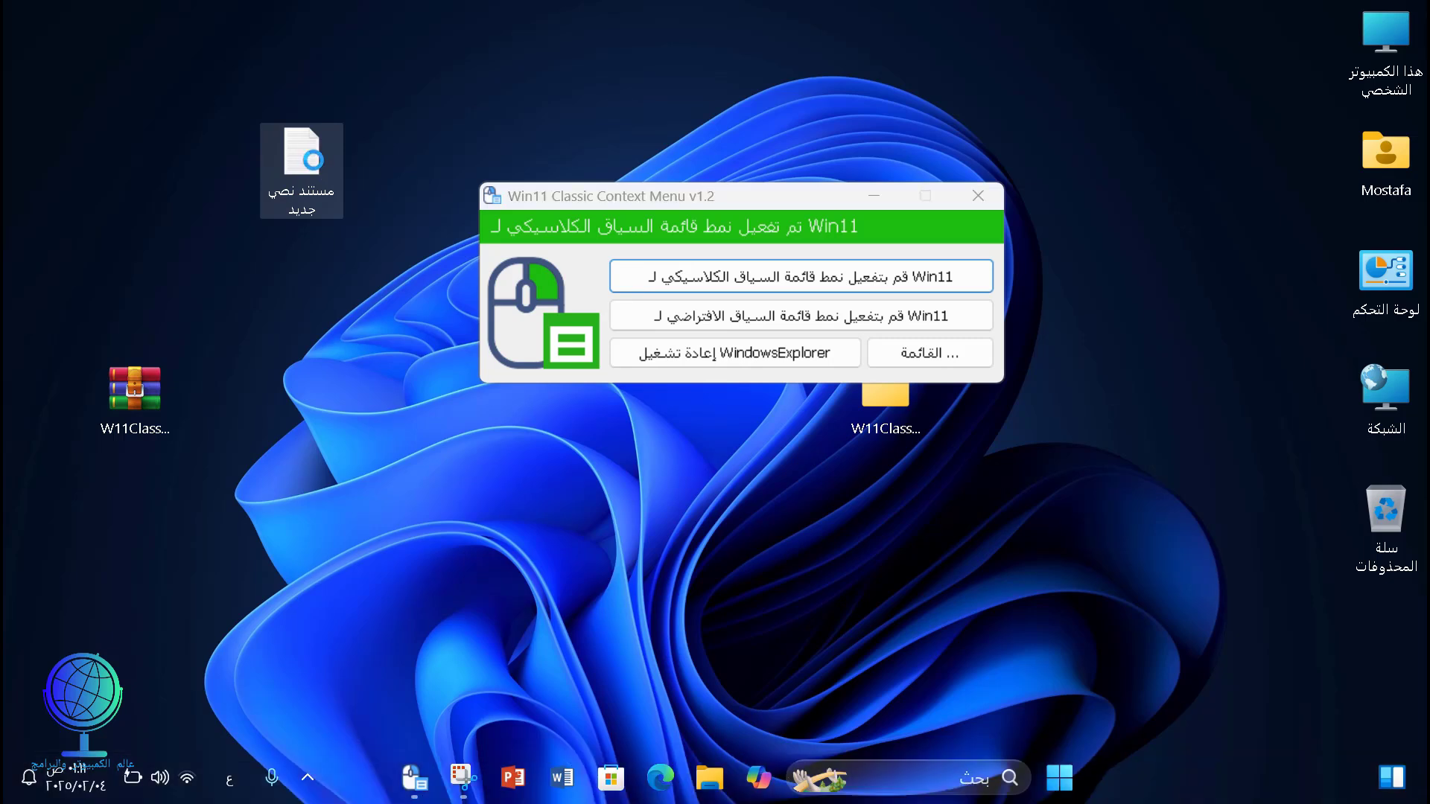
right_click(313, 164)
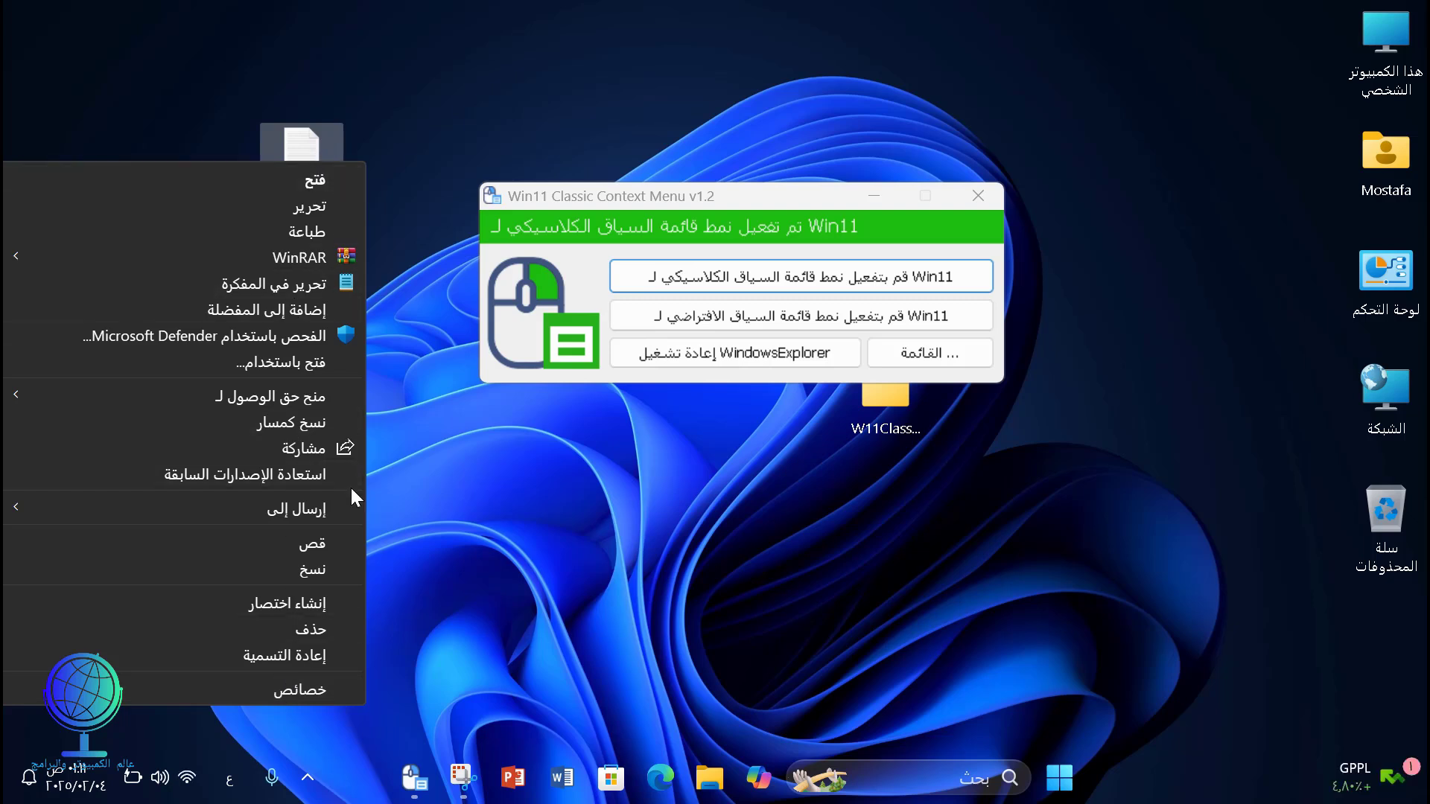
key("Escape")
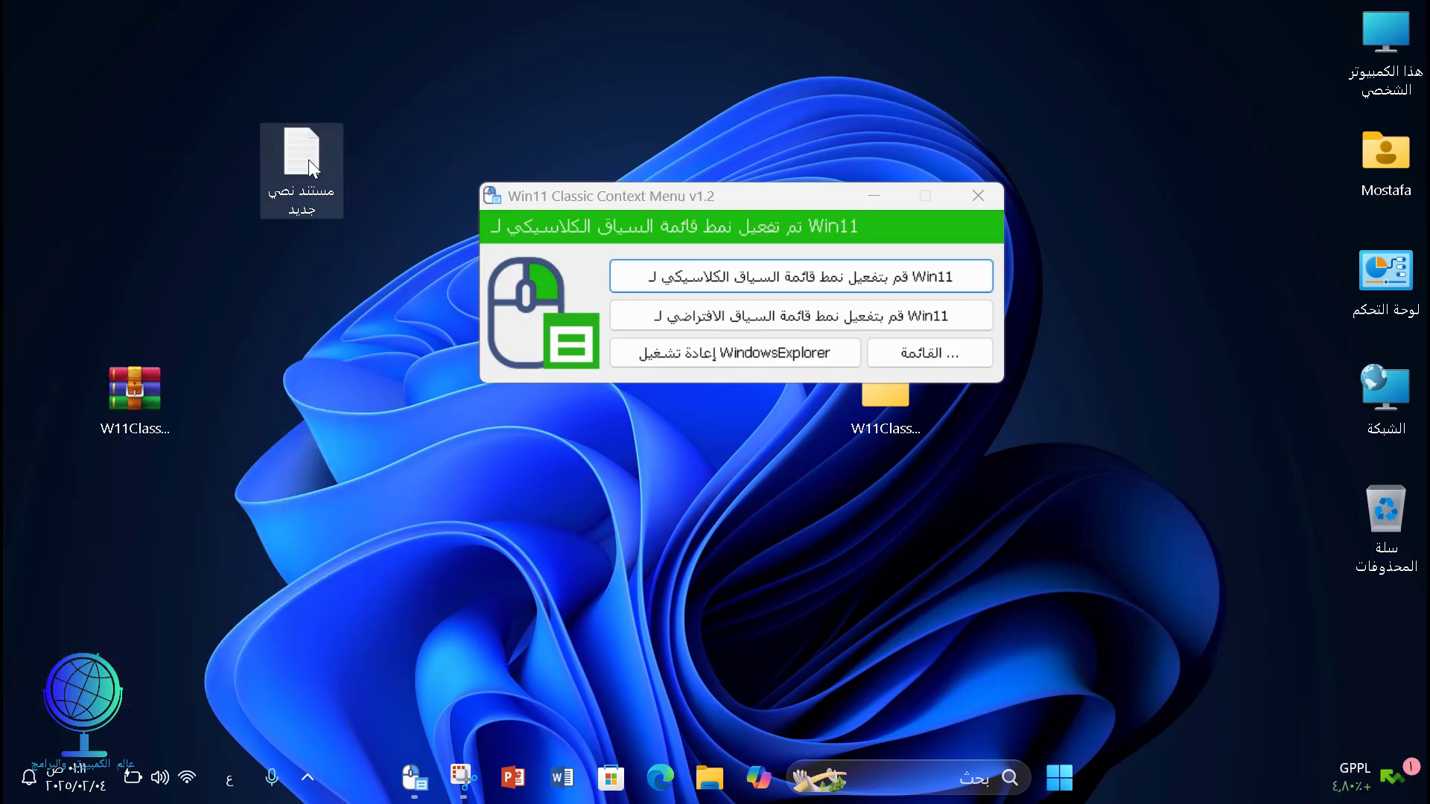
left_click_drag(308, 159, 437, 130)
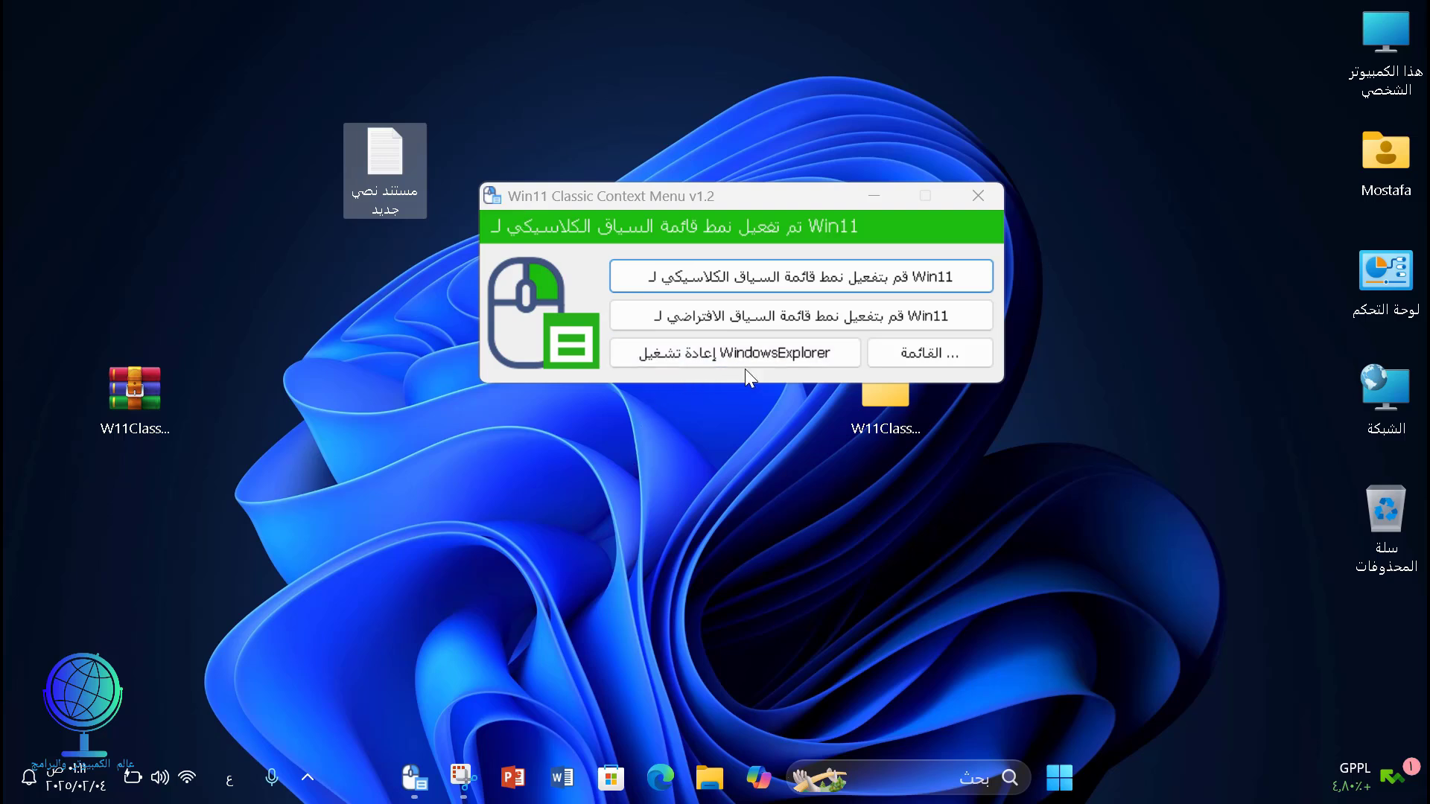
right_click(395, 146)
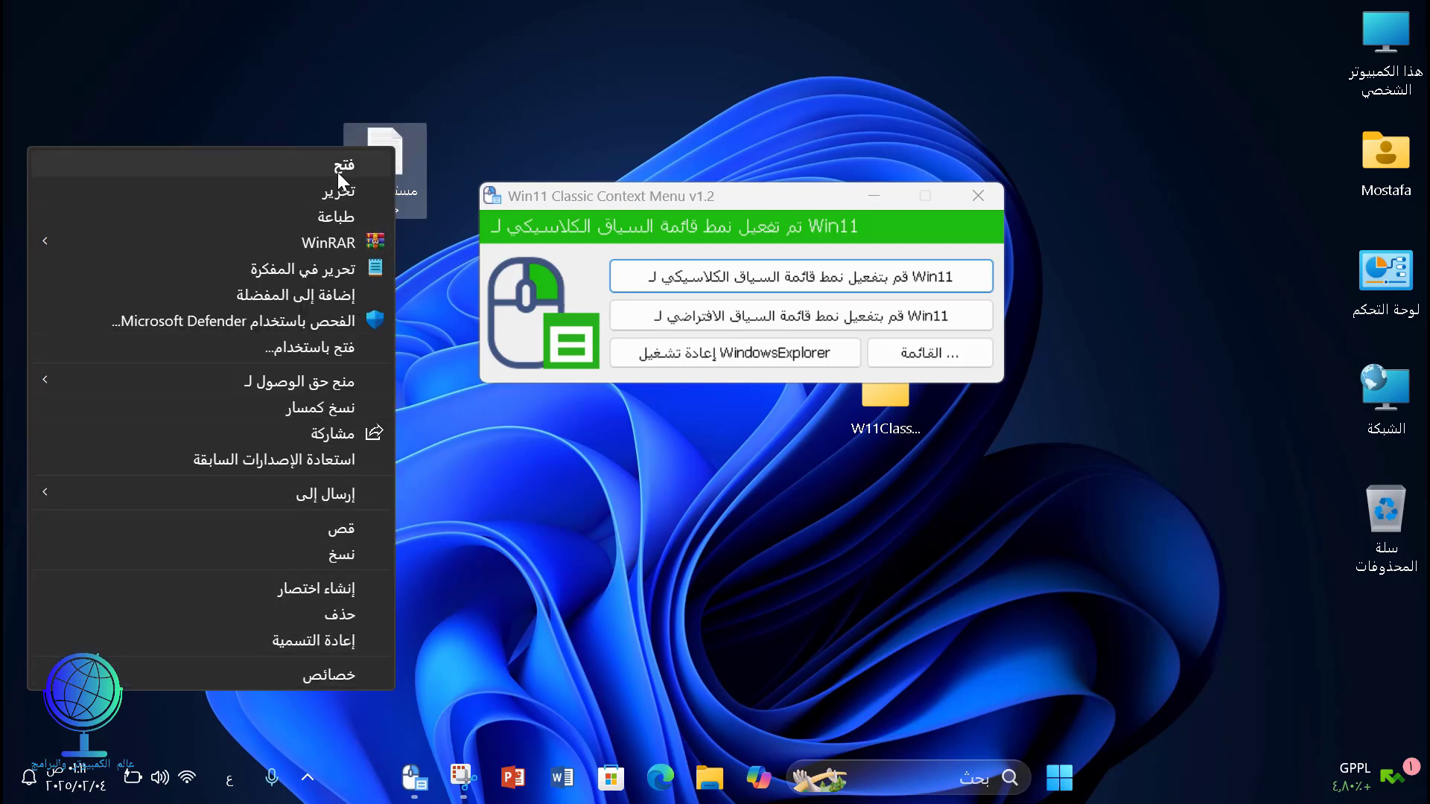
left_click(430, 660)
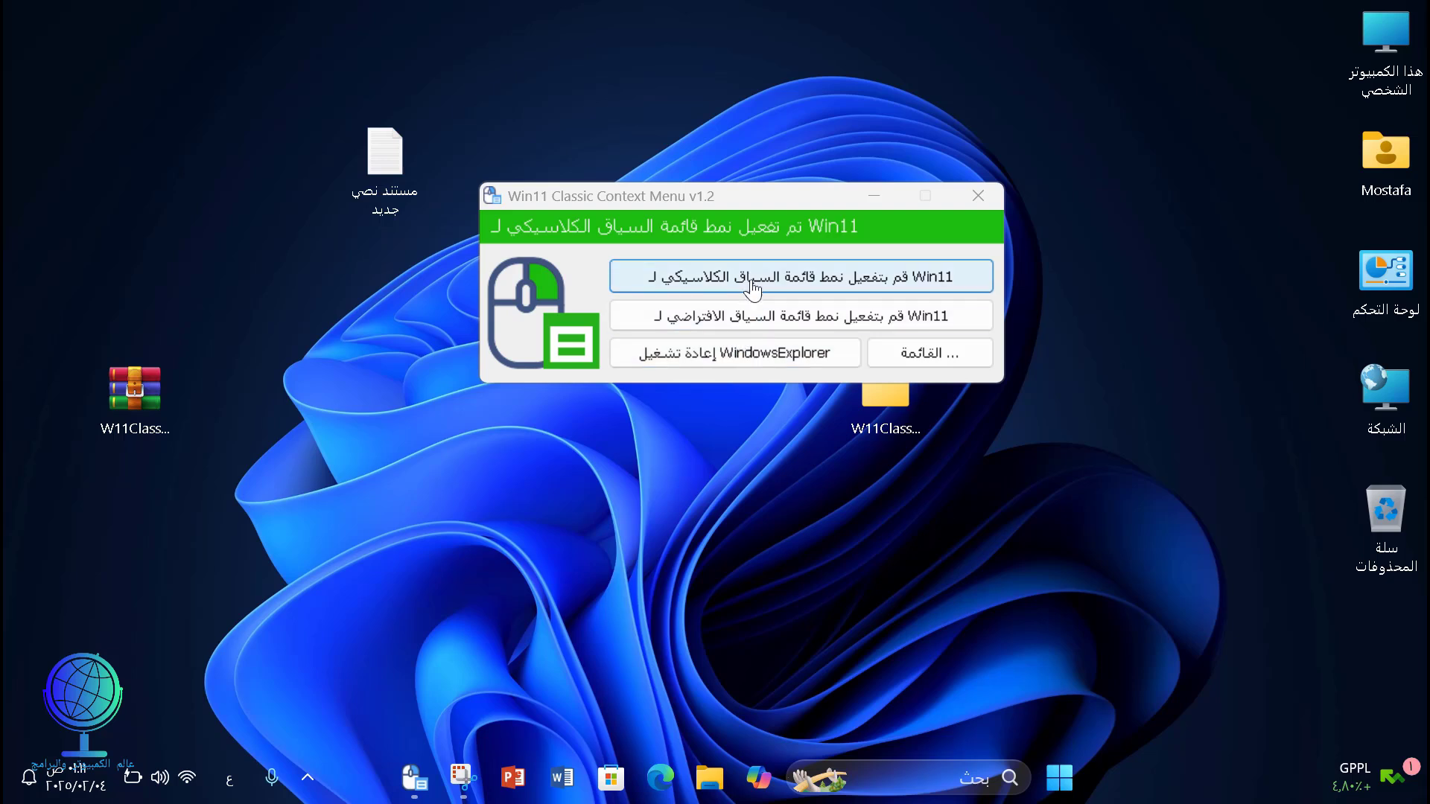
- Switch back to the default Win11 context menu style and inspect the text document's context menu with its WinRAR submenu
left_click(819, 328)
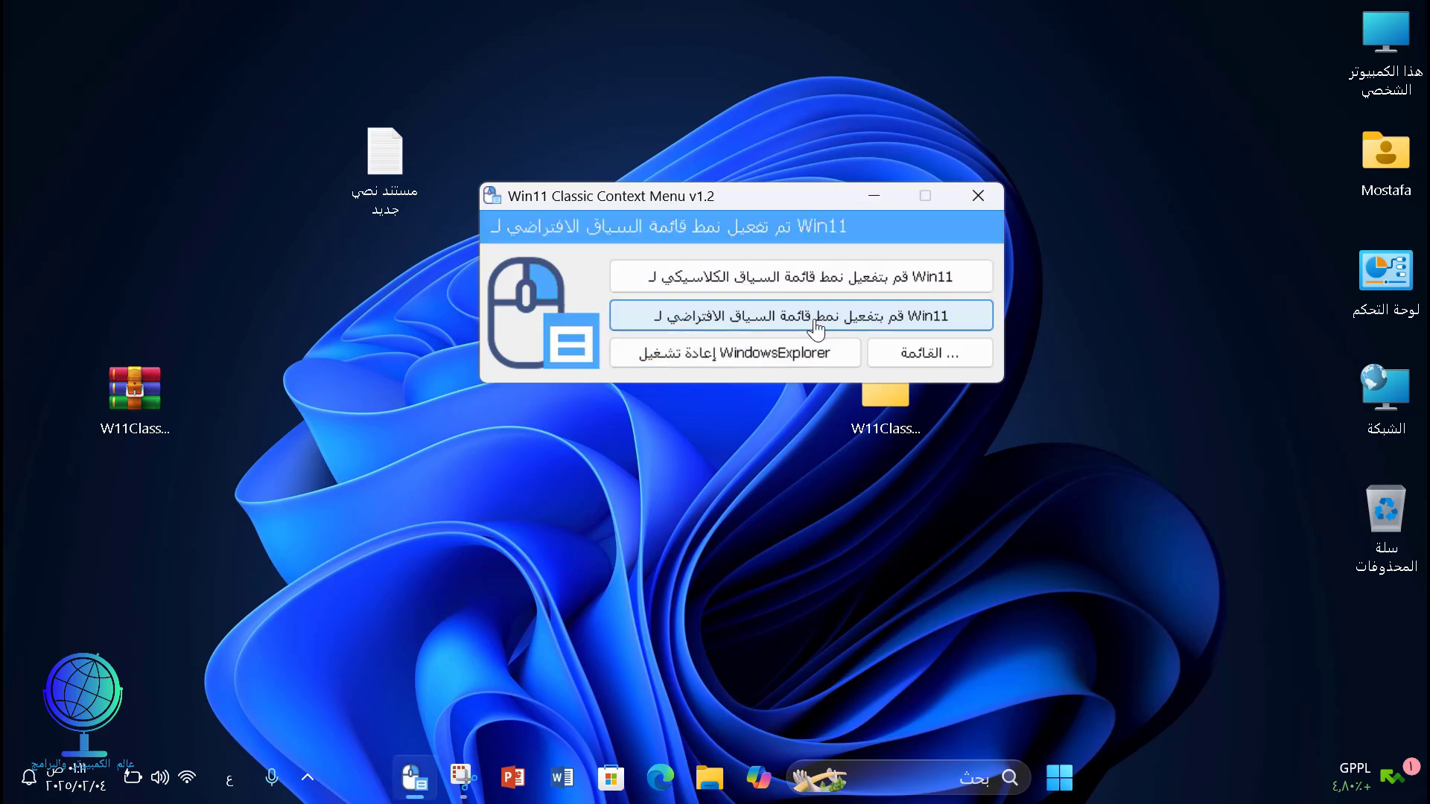
right_click(387, 166)
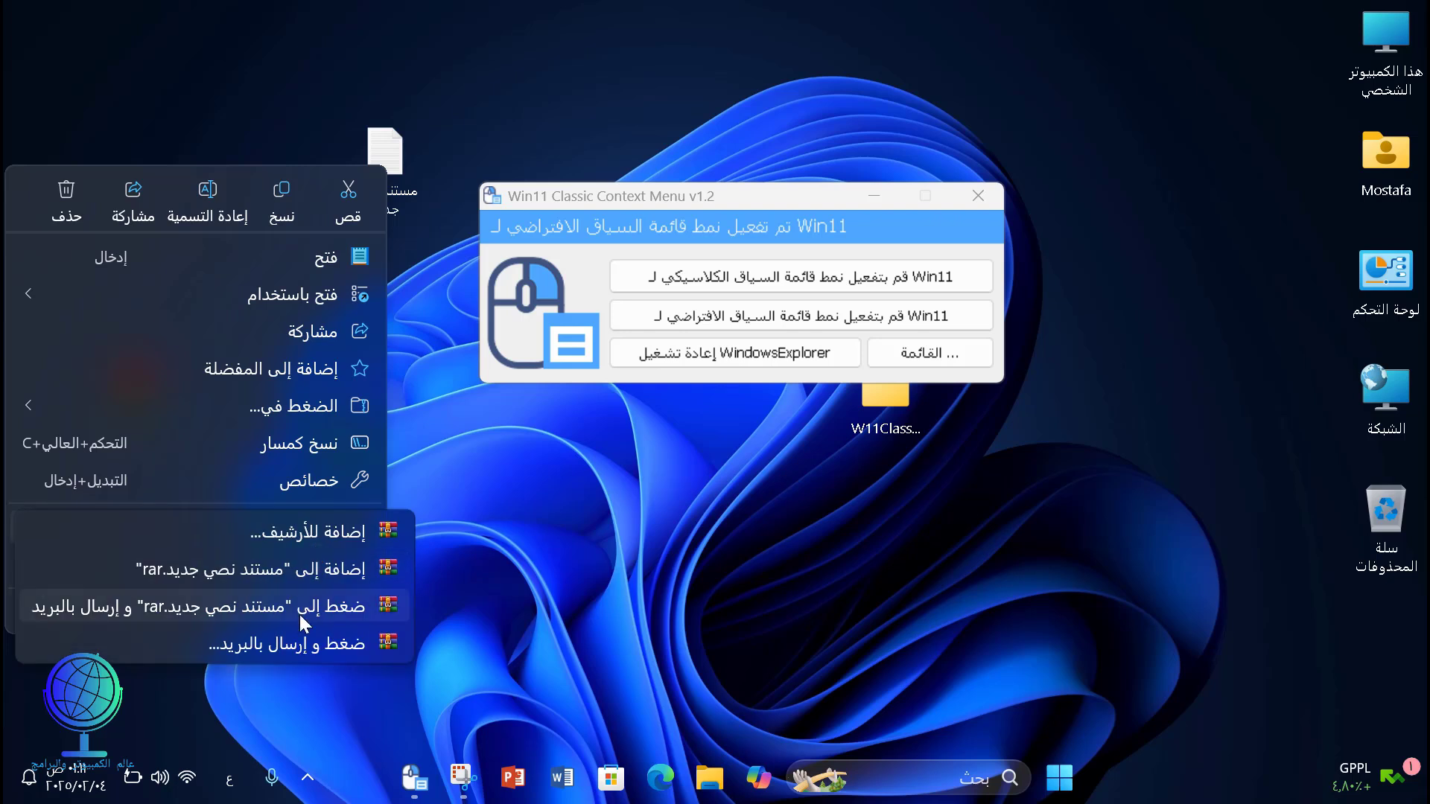
left_click(319, 110)
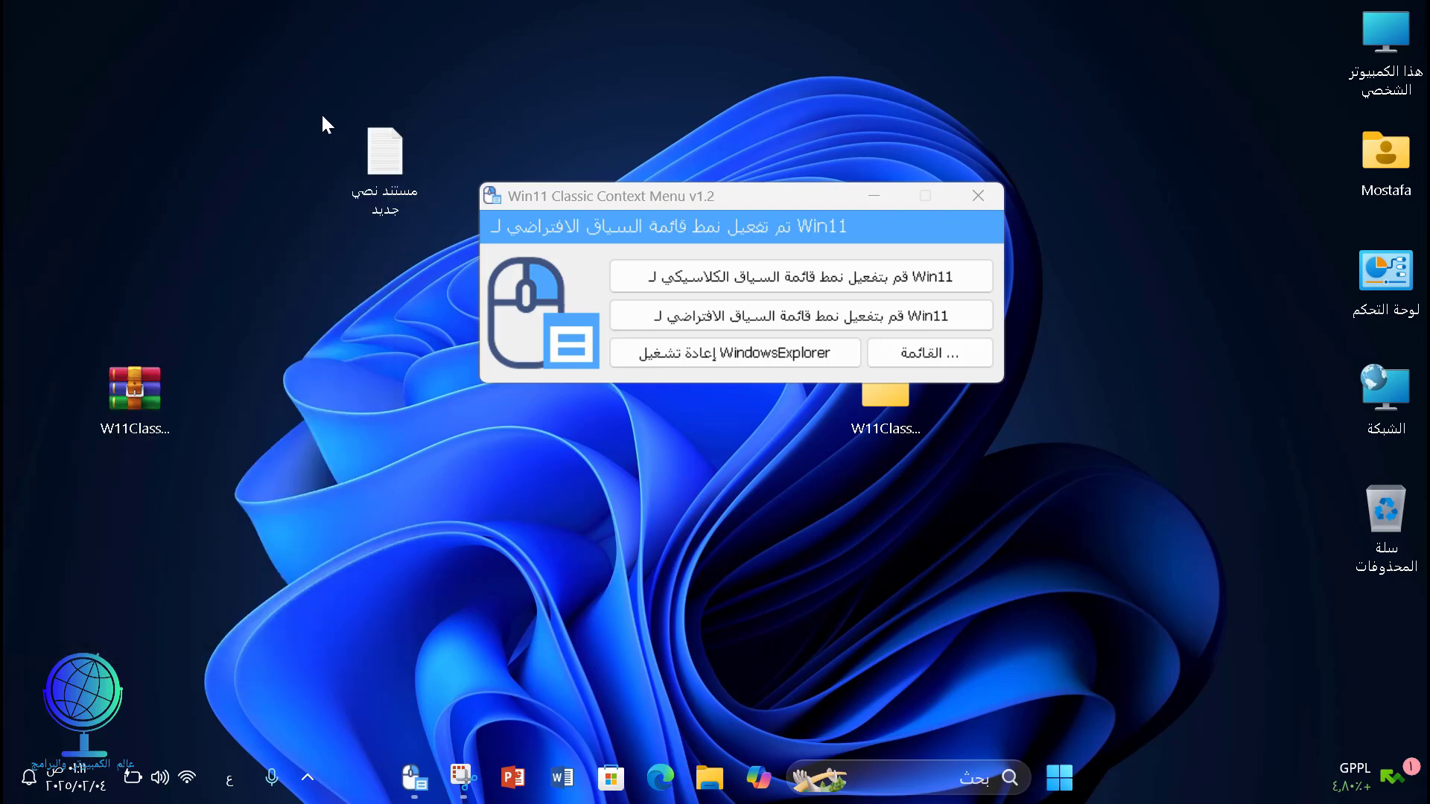